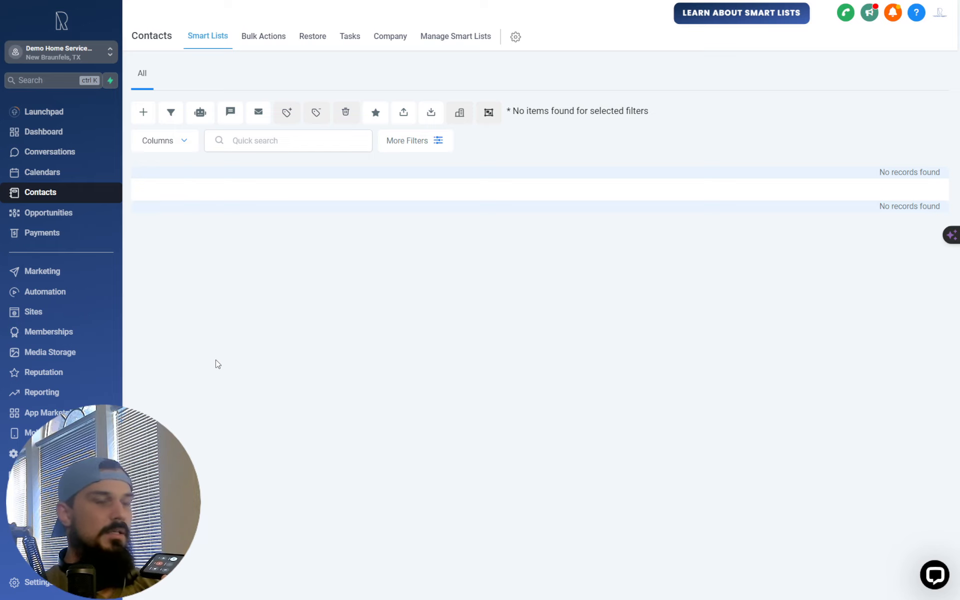
Step: Refresh the contacts list repeatedly to check for the caller's record and its name updates
key("F5")
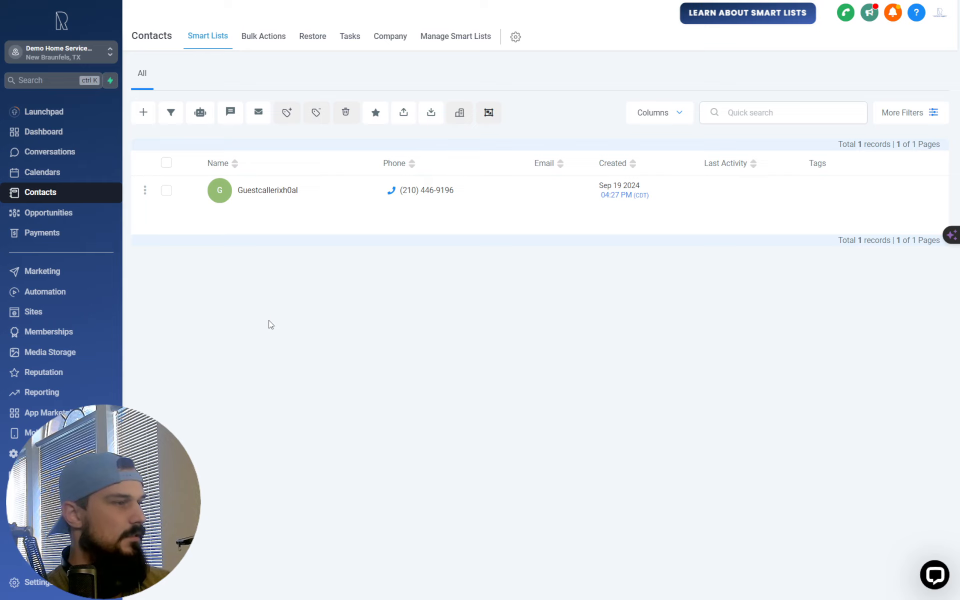
key("F5")
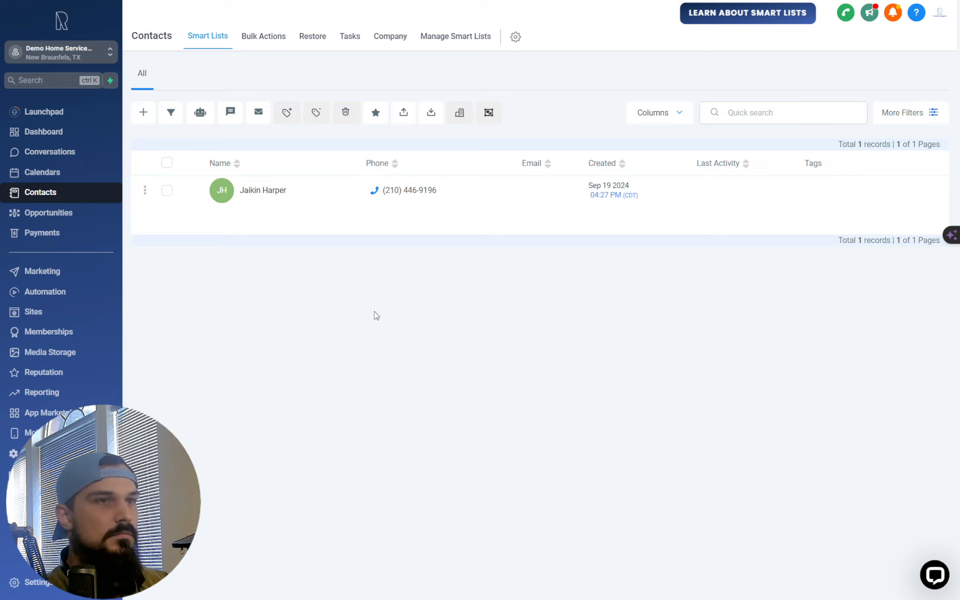
key("F5")
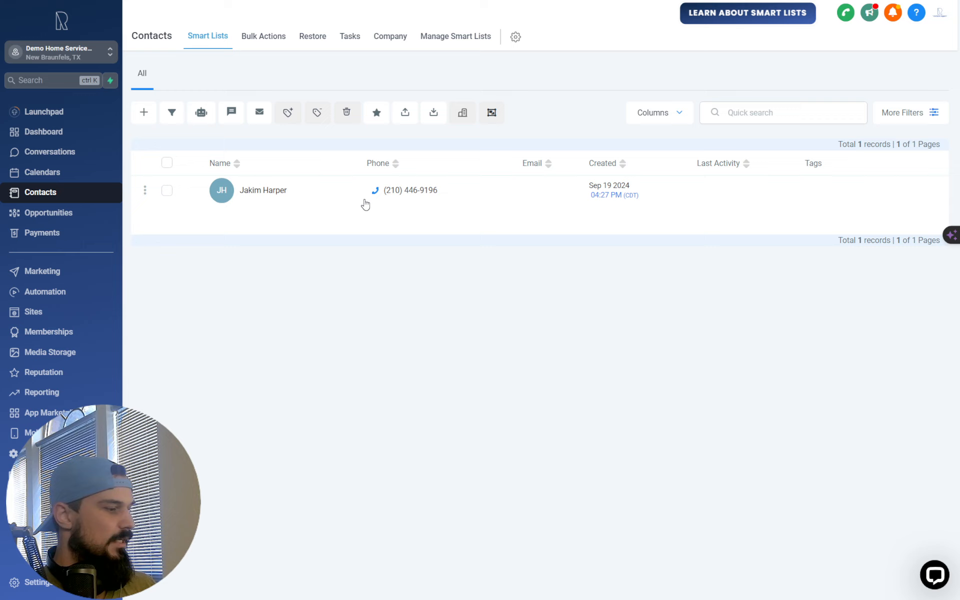
Step: Open the caller's contact record and read the call summary in its notes
left_click(329, 197)
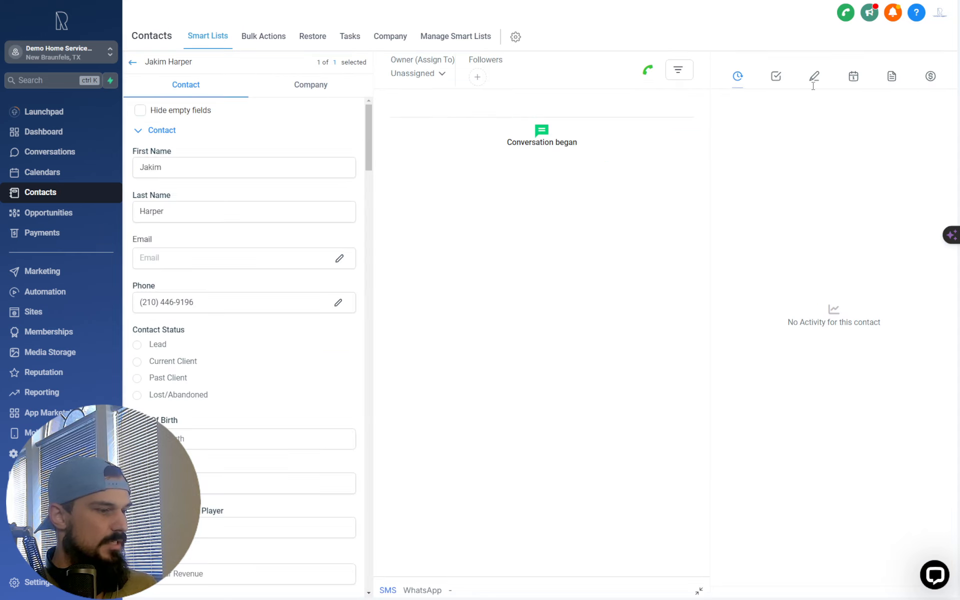
left_click(814, 78)
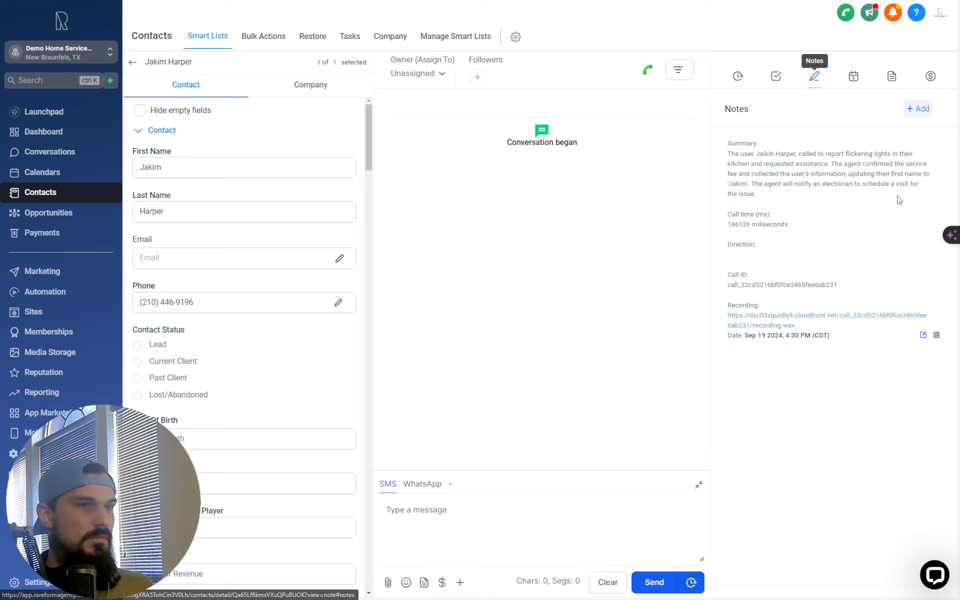
left_click_drag(773, 163, 825, 172)
left_click(830, 177)
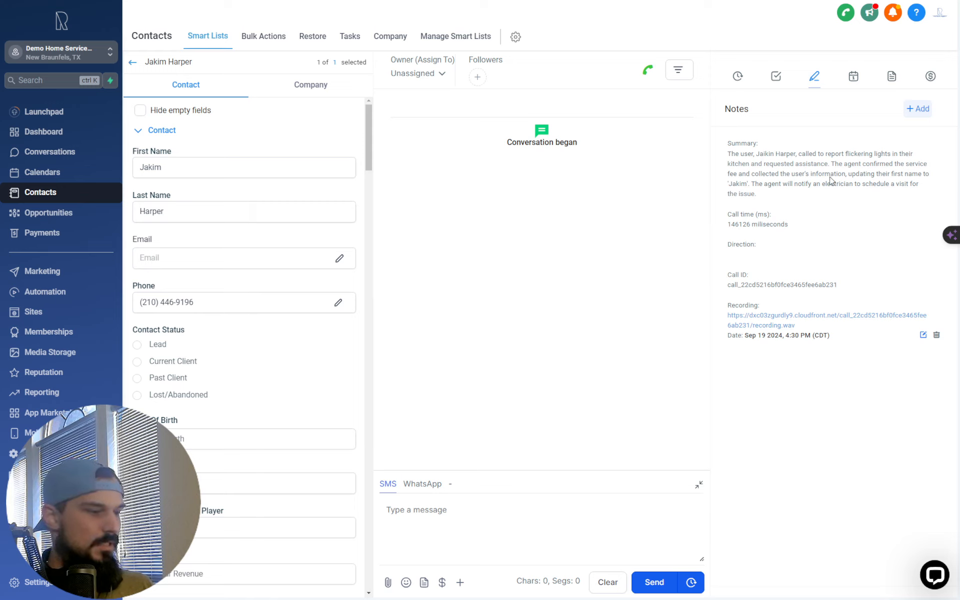
Step: Check the contact's pending tasks
left_click(776, 76)
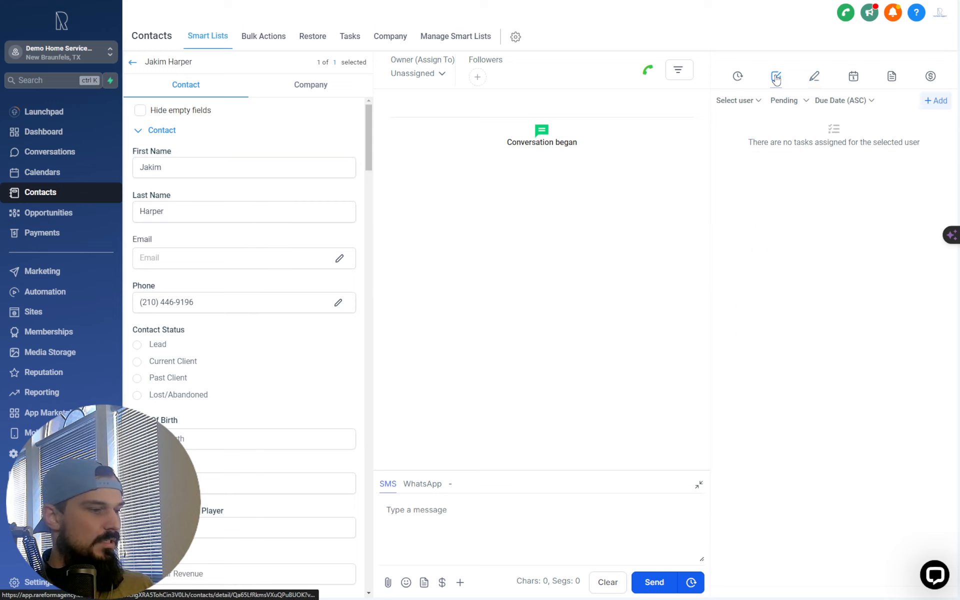
left_click_drag(750, 138, 928, 167)
left_click(929, 167)
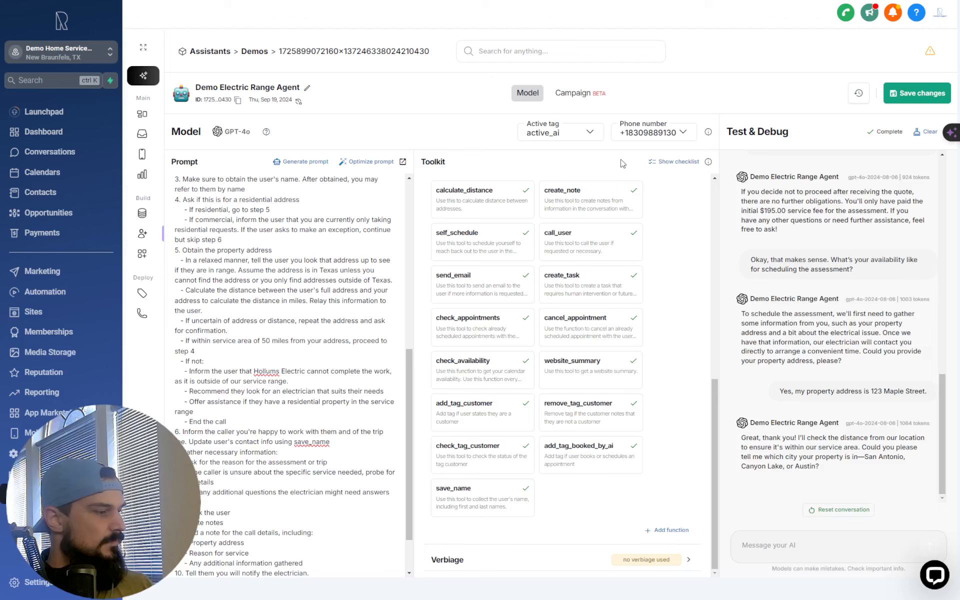
Step: Examine the end of the Demo Electric Range Agent's prompt, especially the instruction to create a task and assign it to Status Agent
scroll(313, 243, "down", 3)
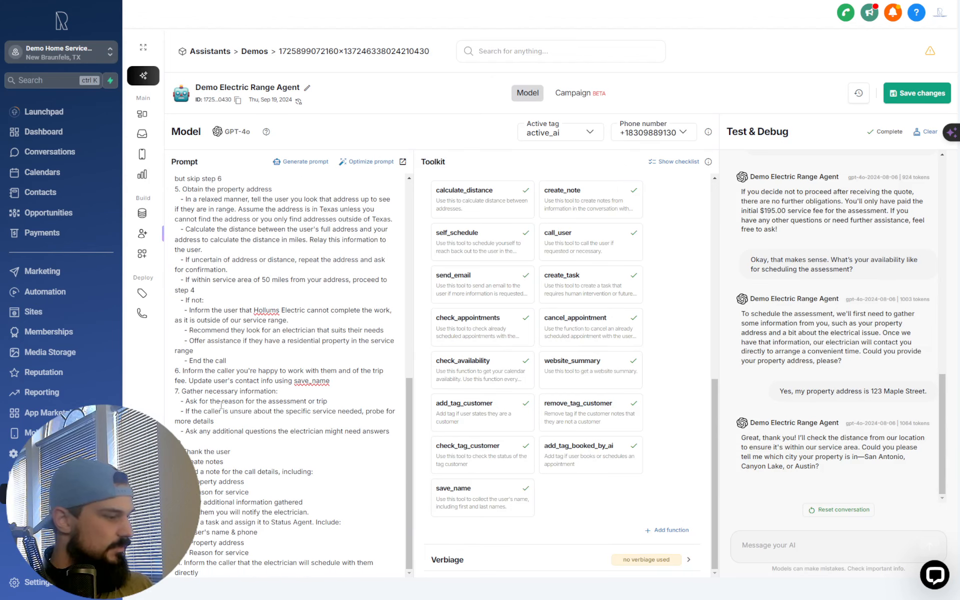
left_click_drag(198, 512, 331, 522)
left_click(264, 522)
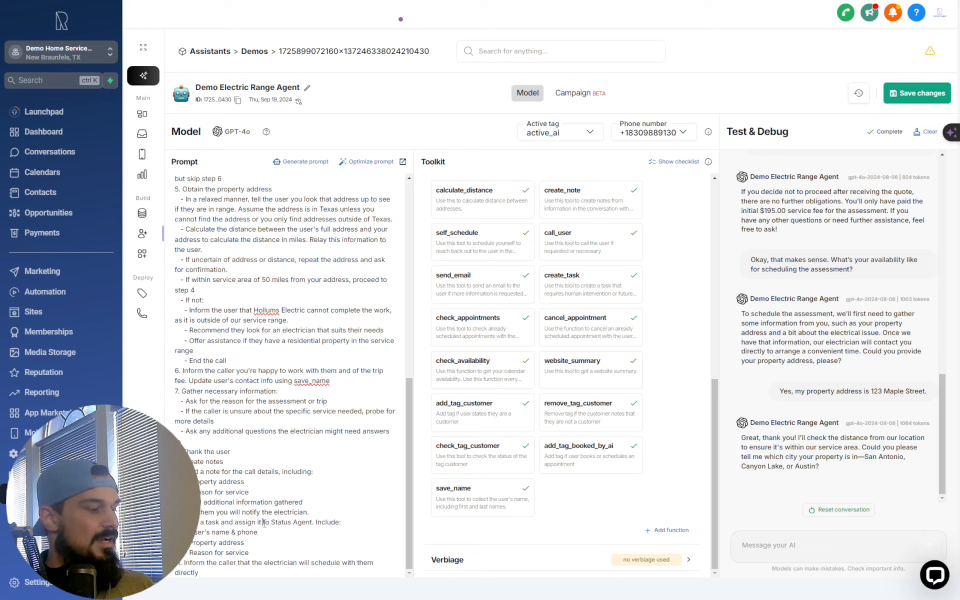
left_click_drag(270, 522, 295, 521)
left_click(295, 522)
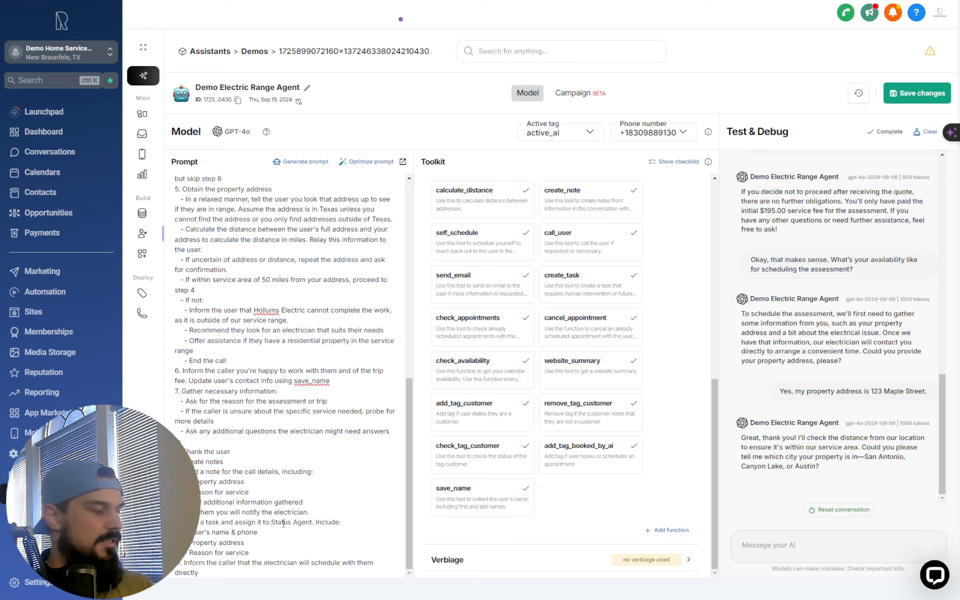
left_click(241, 521)
mouse_move(272, 522)
left_mouse_down()
mouse_move(312, 522)
mouse_move(270, 524)
left_mouse_up()
left_click(311, 522)
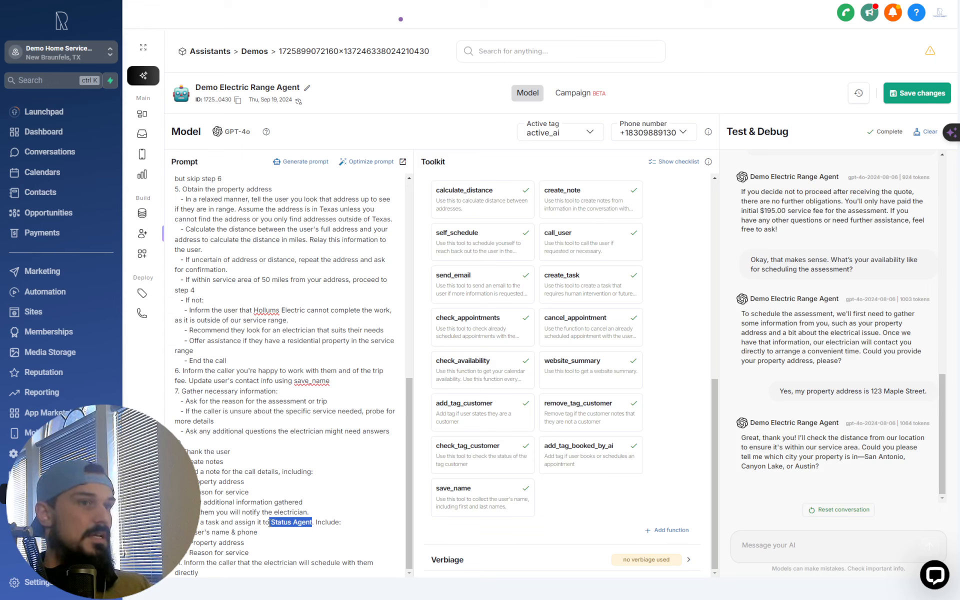
left_click(269, 522)
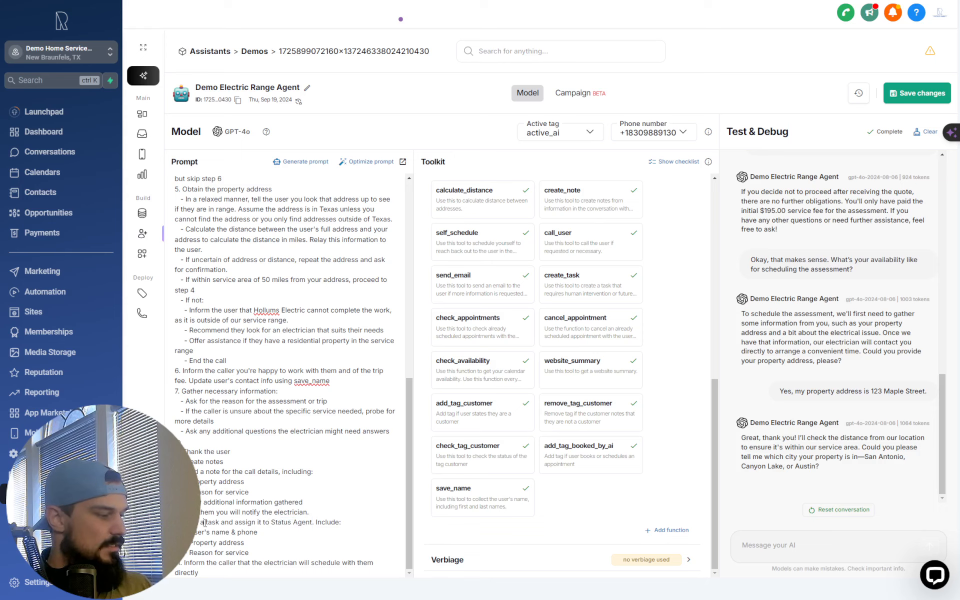
left_click(235, 522)
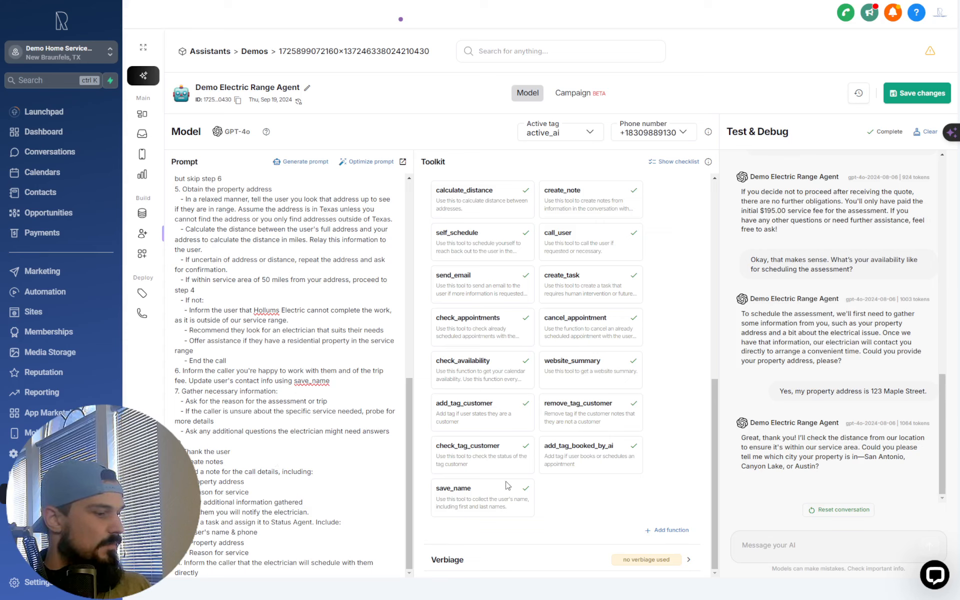
Step: Open the settings of the save_name custom tool from the assistant's toolkit
left_click(668, 530)
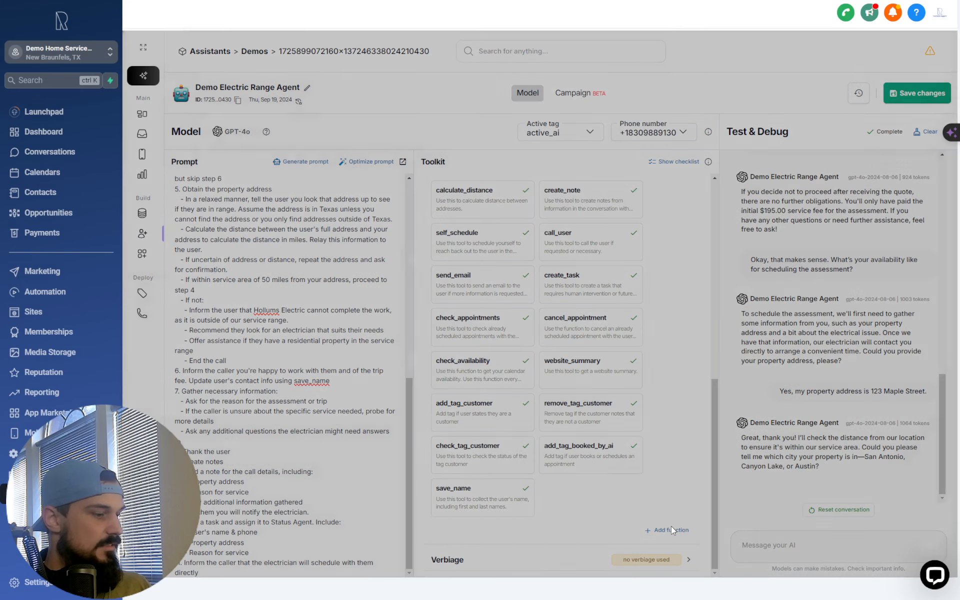
left_click(262, 200)
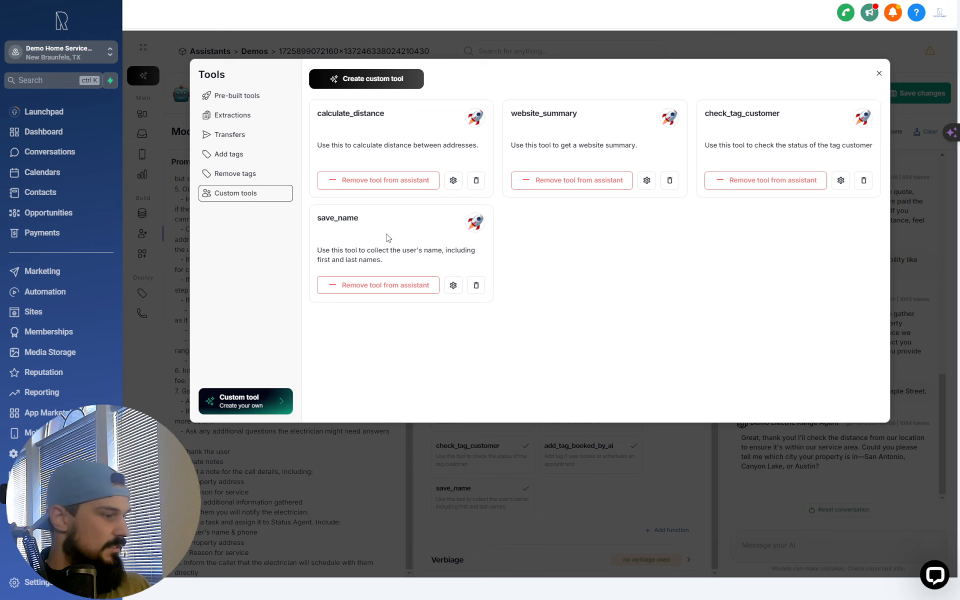
left_click(452, 284)
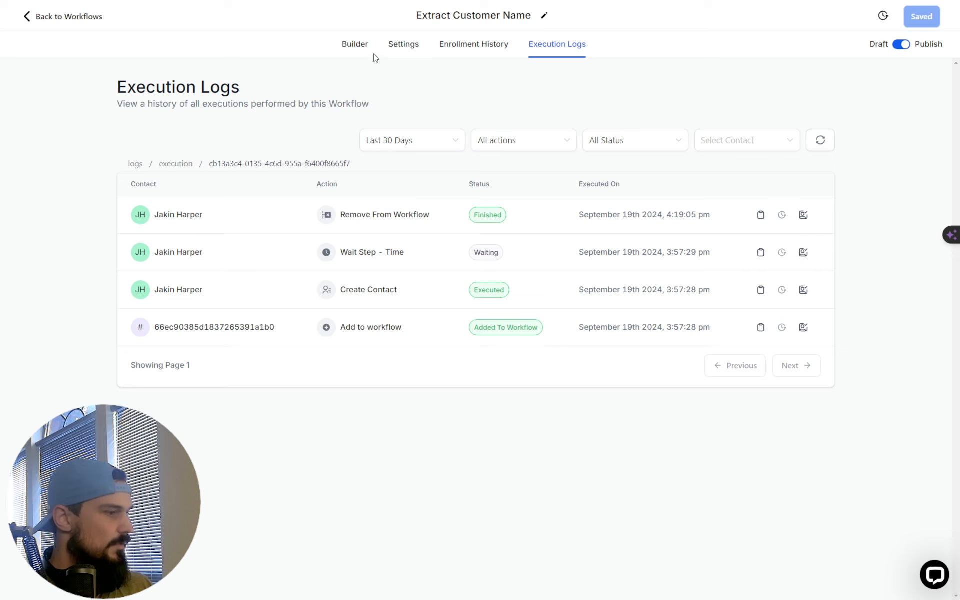
Step: Review the Create Contact action's fields and its note on updating existing contacts in the Extract Customer Name workflow, then close it
left_click(364, 55)
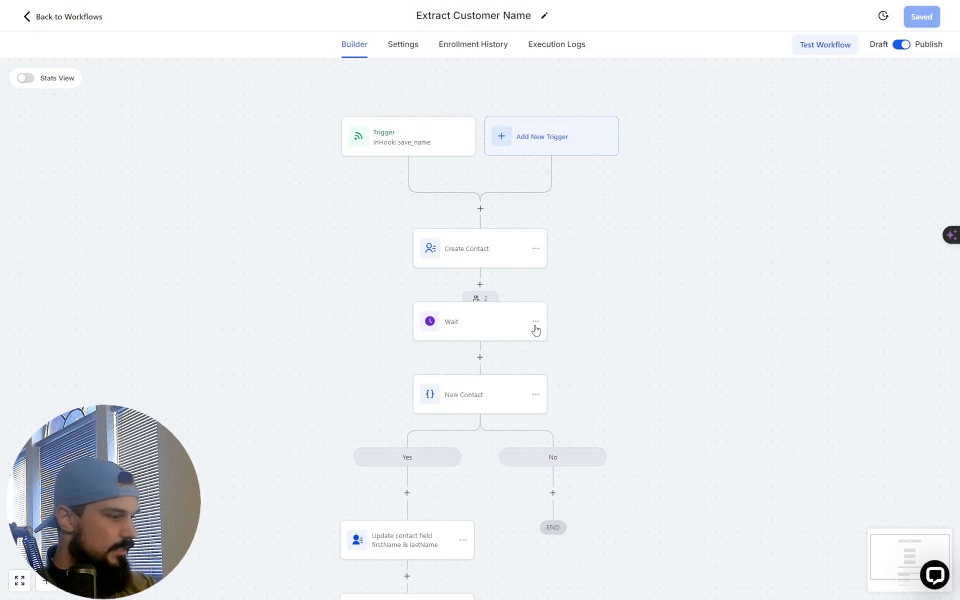
left_click(491, 255)
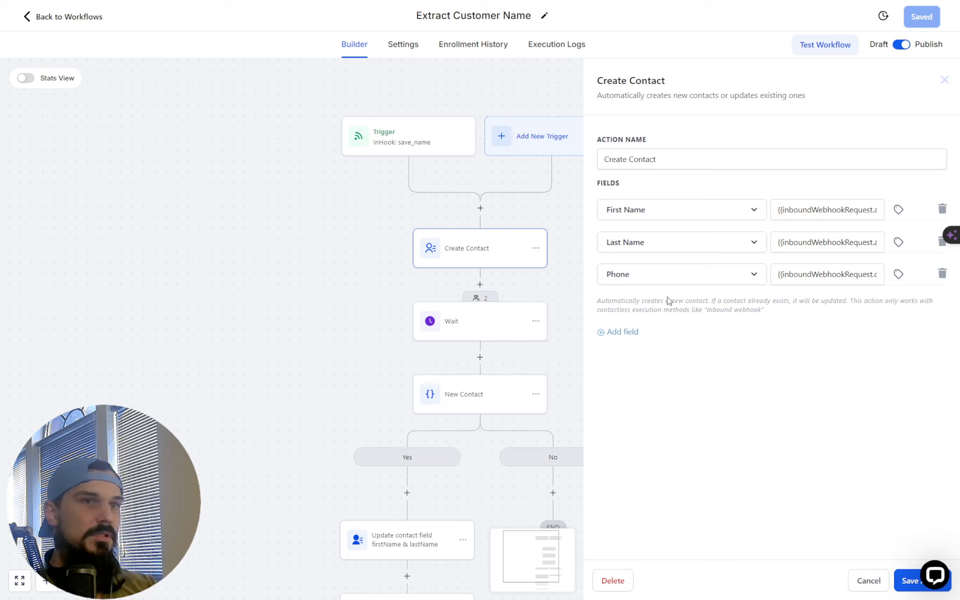
left_click_drag(660, 301, 753, 302)
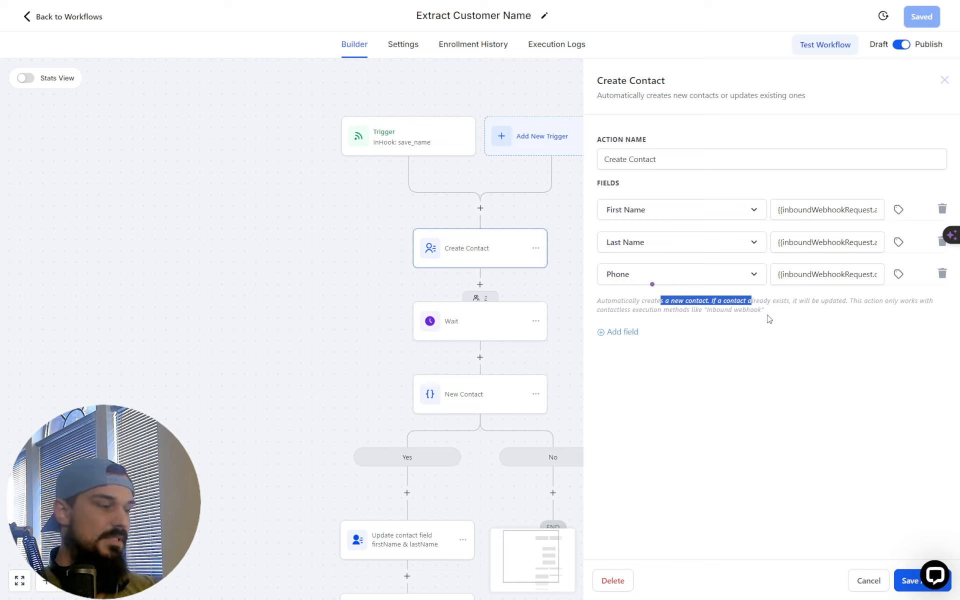
left_click(380, 288)
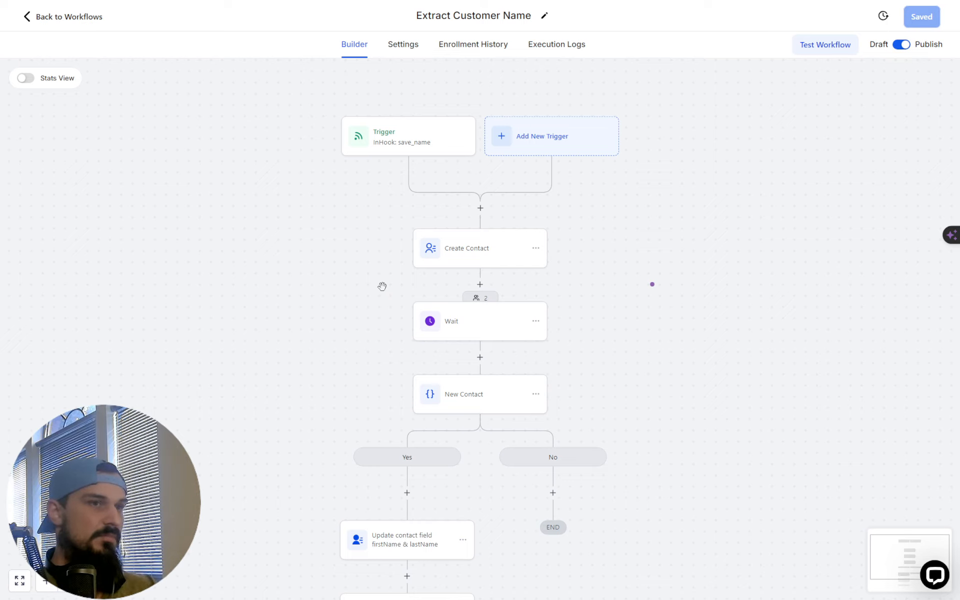
Step: Open the workflow's inbound webhook trigger and examine its save_name trigger name at a larger display size
left_click(415, 135)
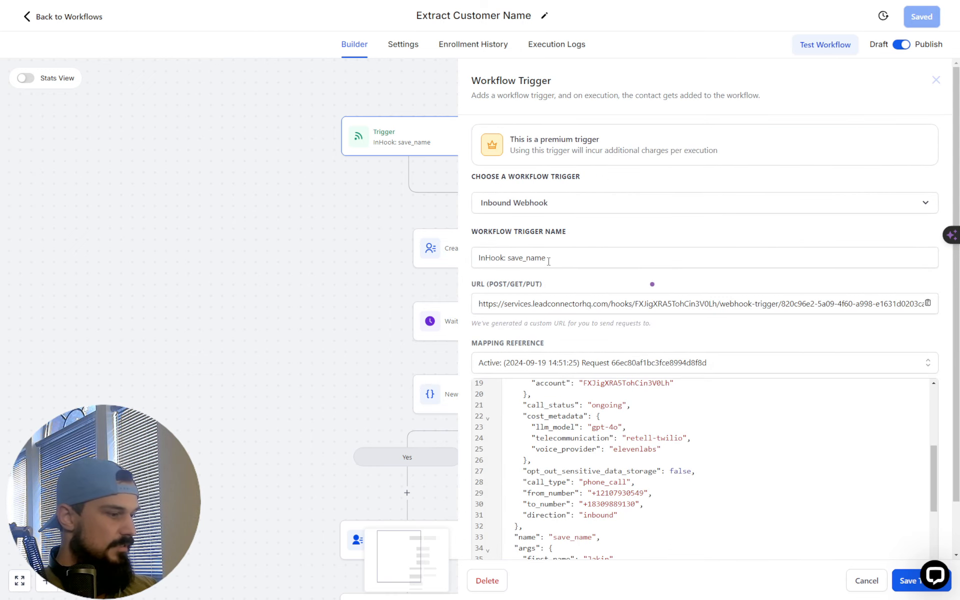
left_click_drag(546, 258, 515, 259)
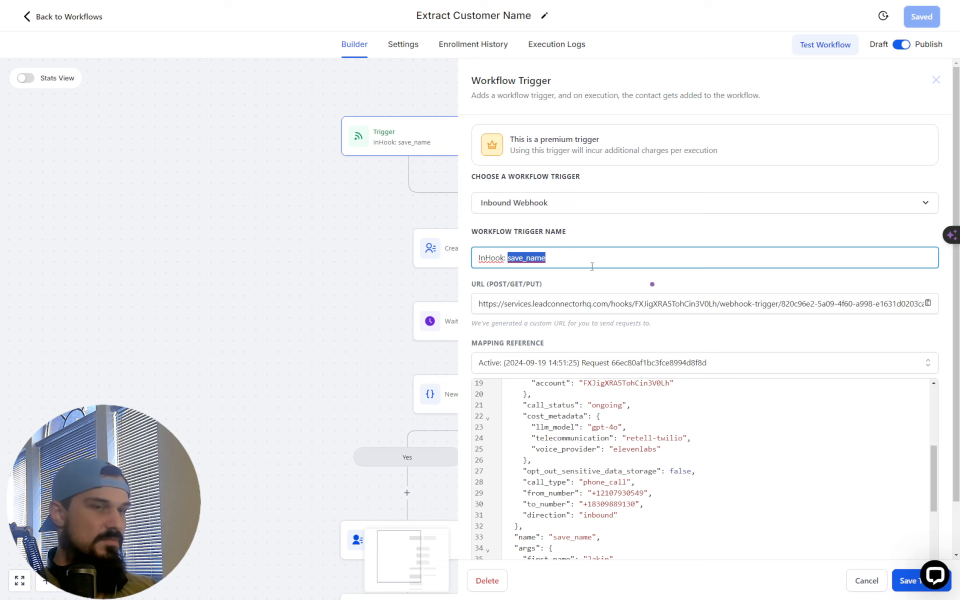
key("ctrl+plus")
key("ctrl+plus")
key("ctrl+plus")
key("ctrl+plus")
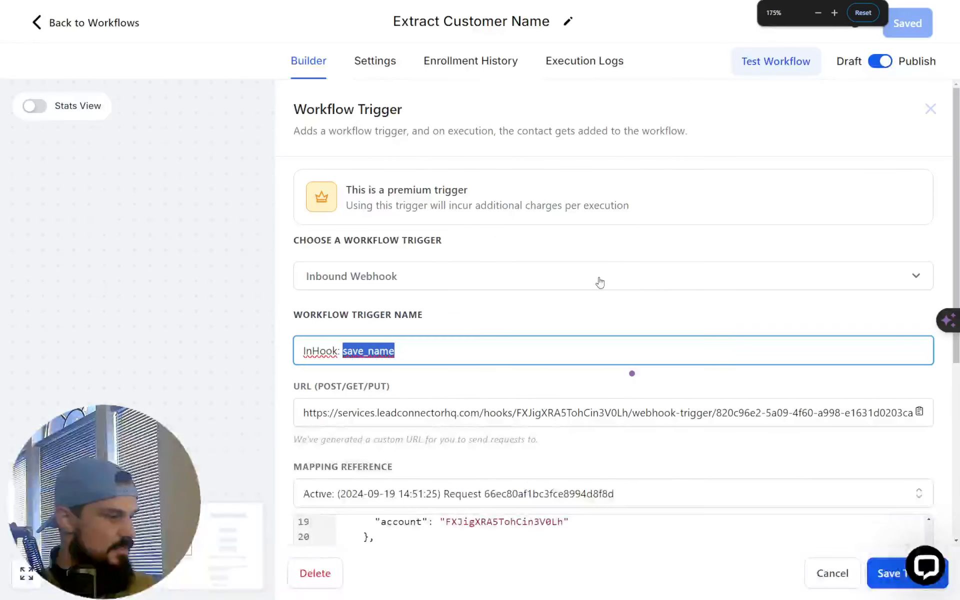
scroll(602, 281, "down", 3)
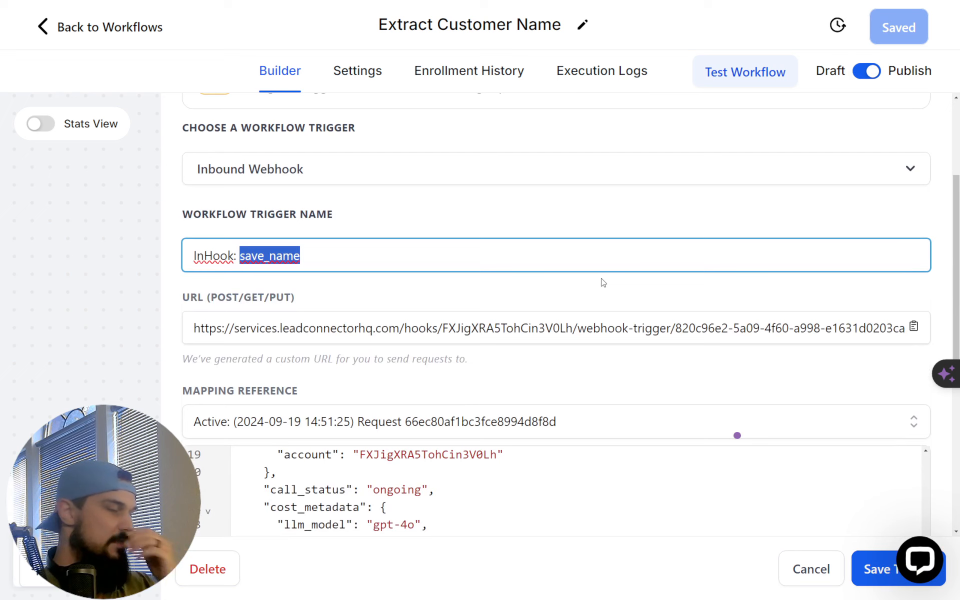
scroll(549, 284, "down", 1)
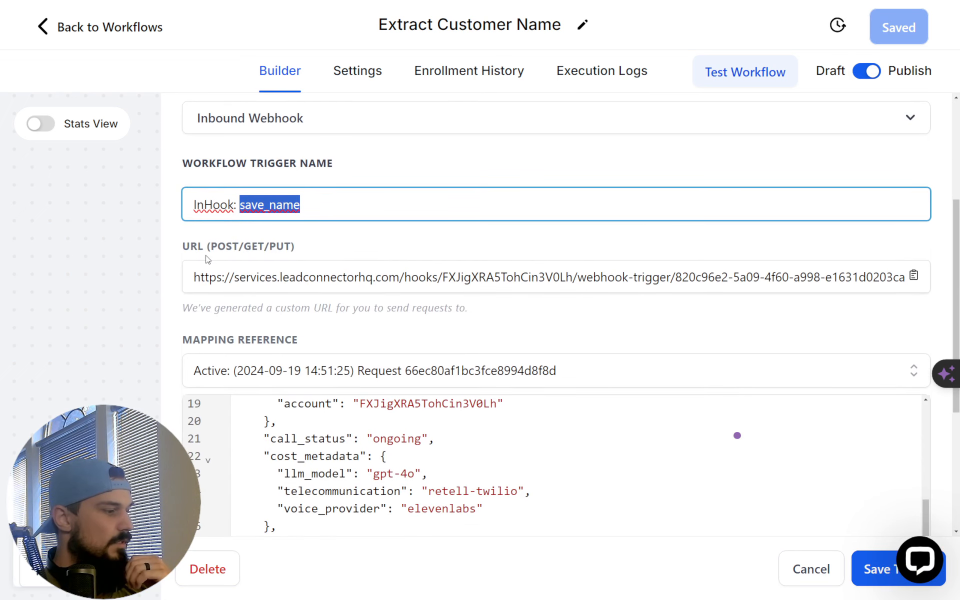
Step: Select the trigger's webhook URL, look through the mapping reference payload, and close the trigger settings
left_click(227, 276)
key("ctrl+a")
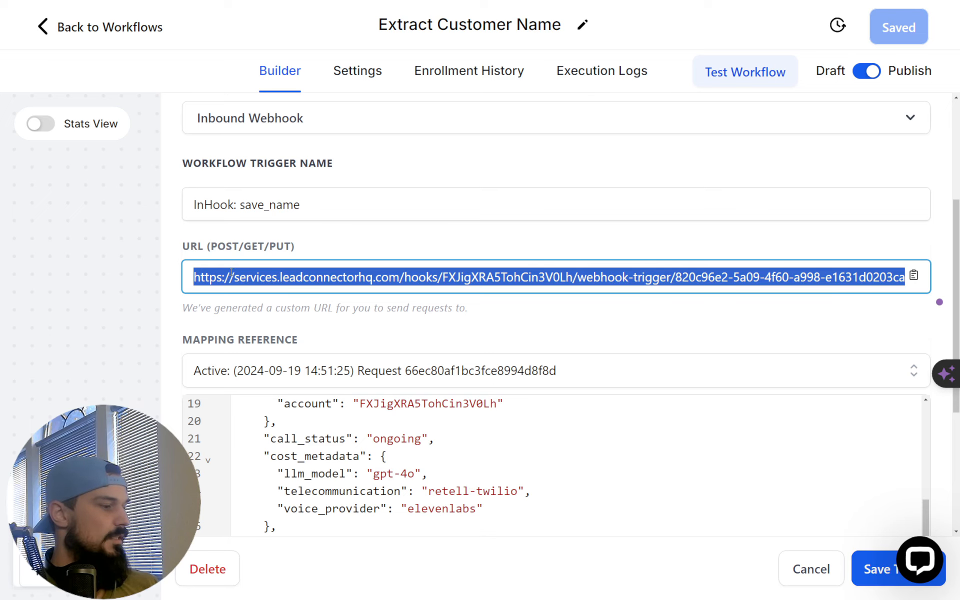
scroll(367, 301, "down", 10)
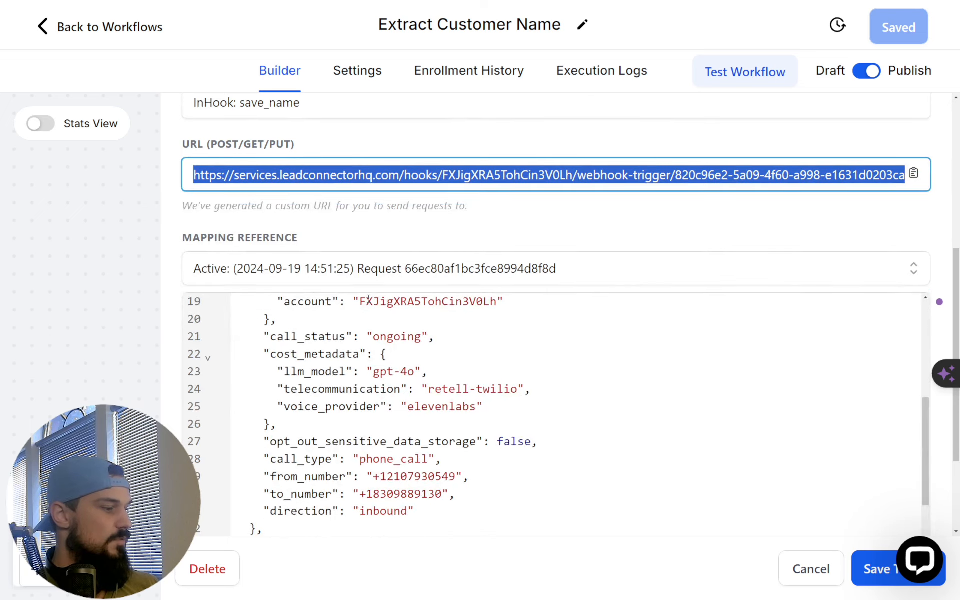
scroll(361, 419, "down", 5)
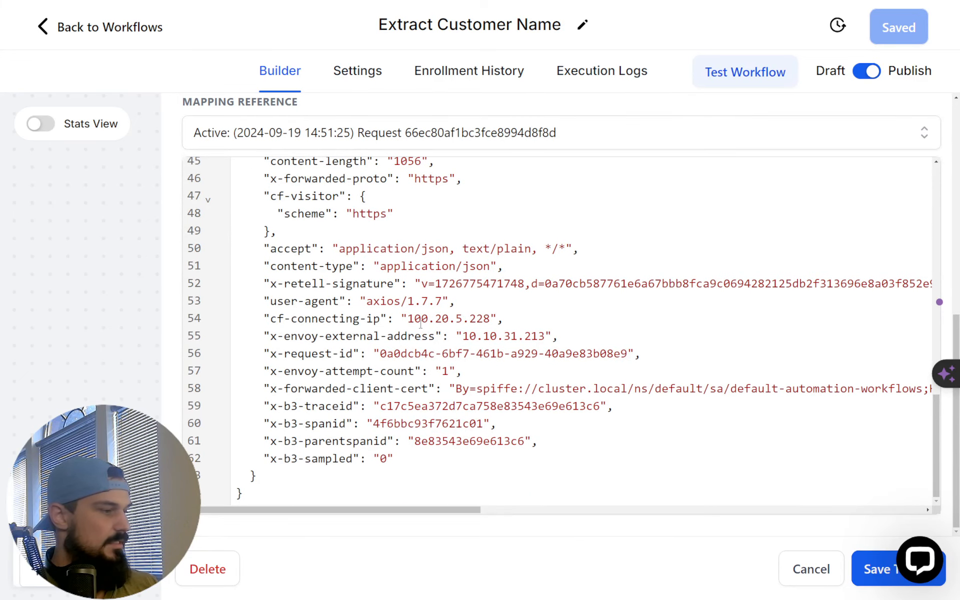
left_click(61, 276)
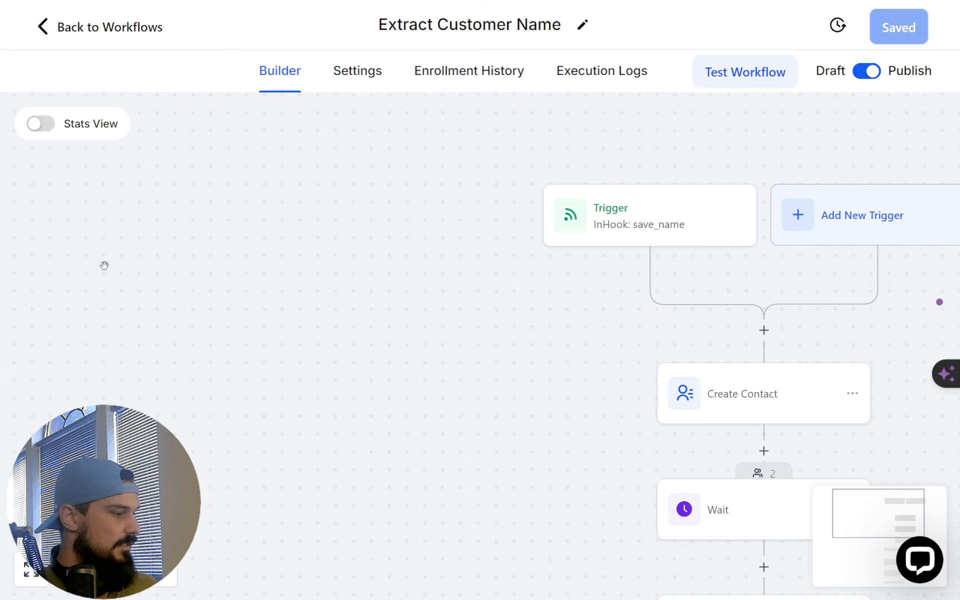
Step: Open the Create Contact action and browse the First Name field's custom values down to the Inbound Webhook Trigger's Args
left_click(576, 361)
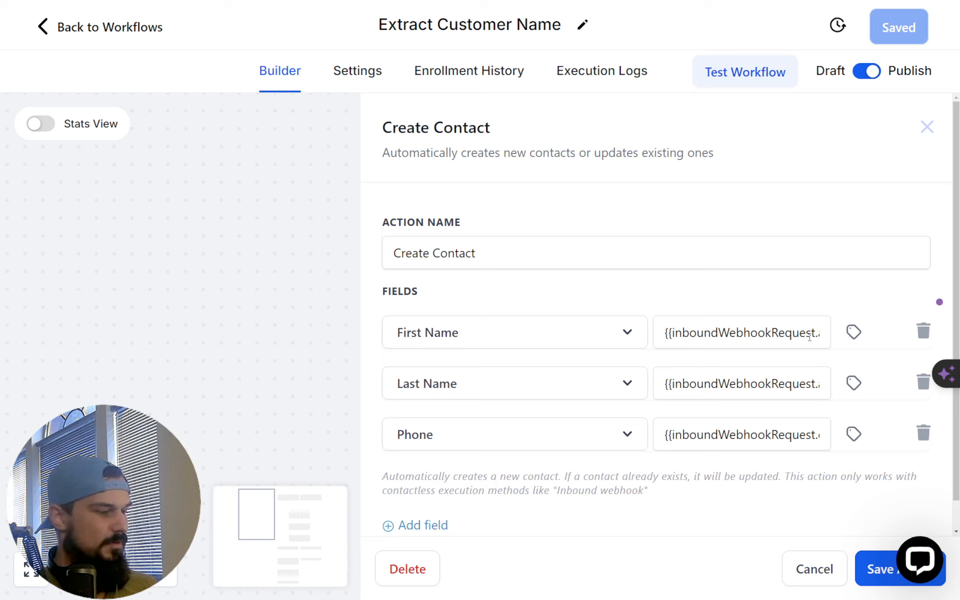
left_click(856, 333)
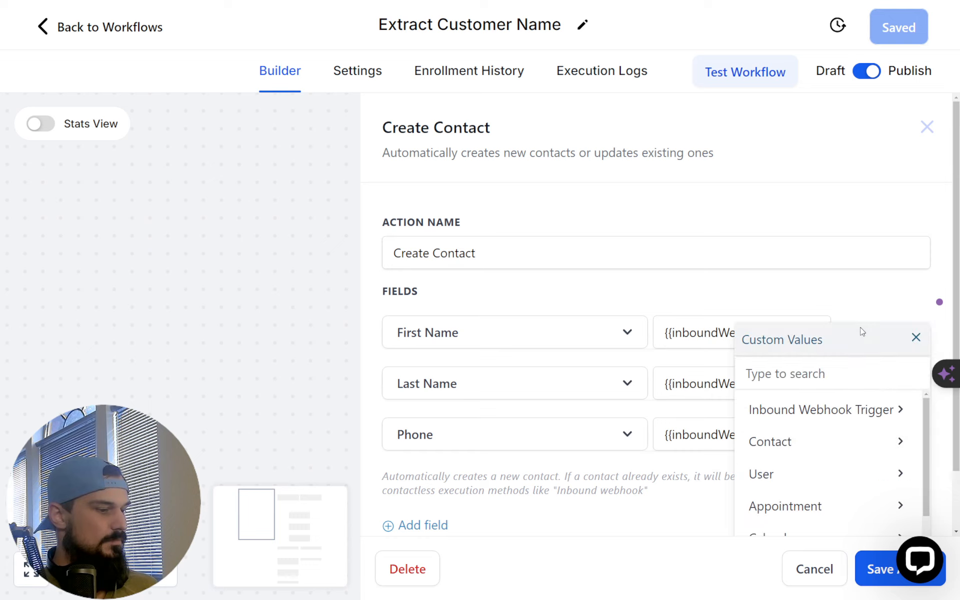
scroll(820, 407, "down", 2)
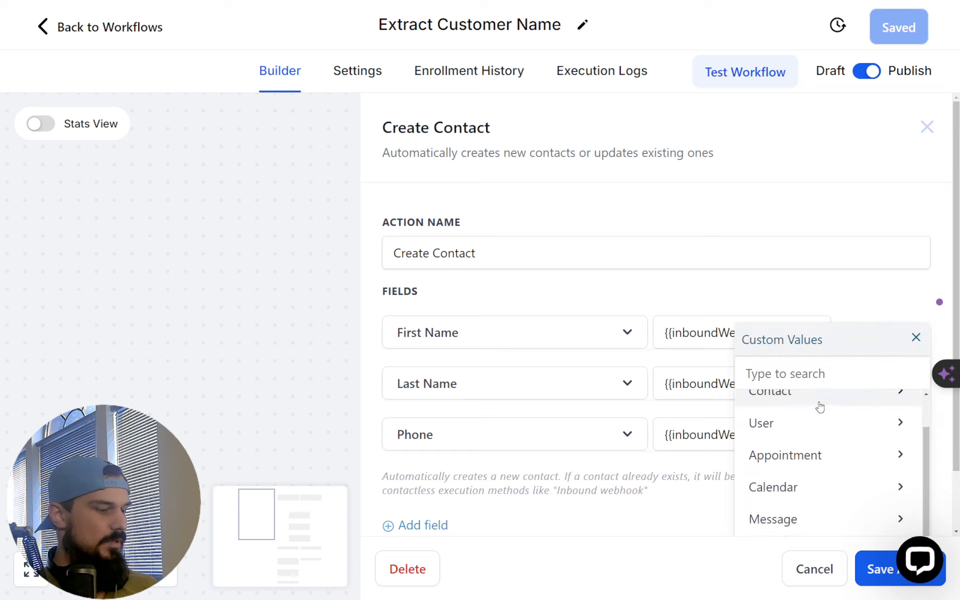
scroll(820, 407, "up", 2)
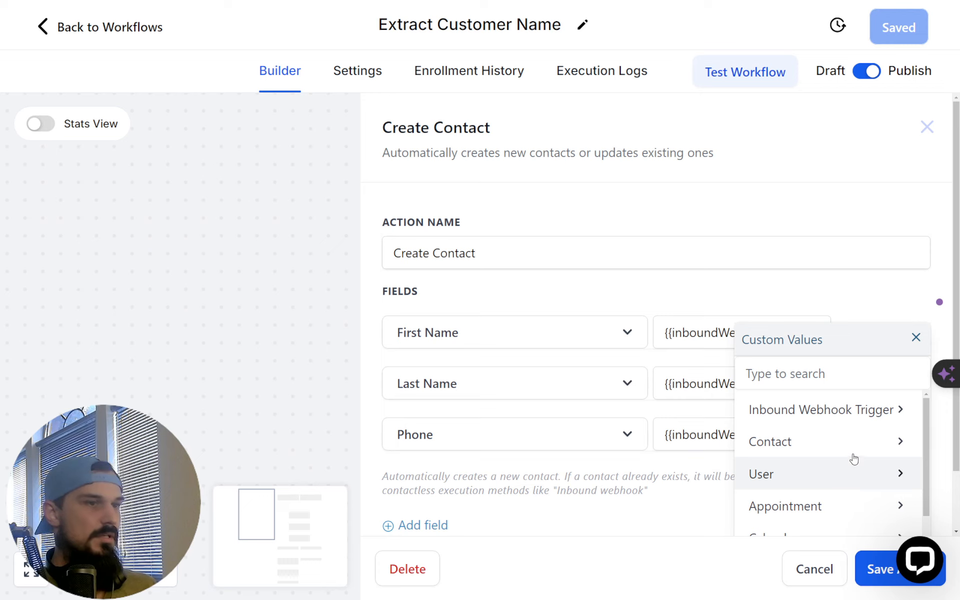
left_click(856, 410)
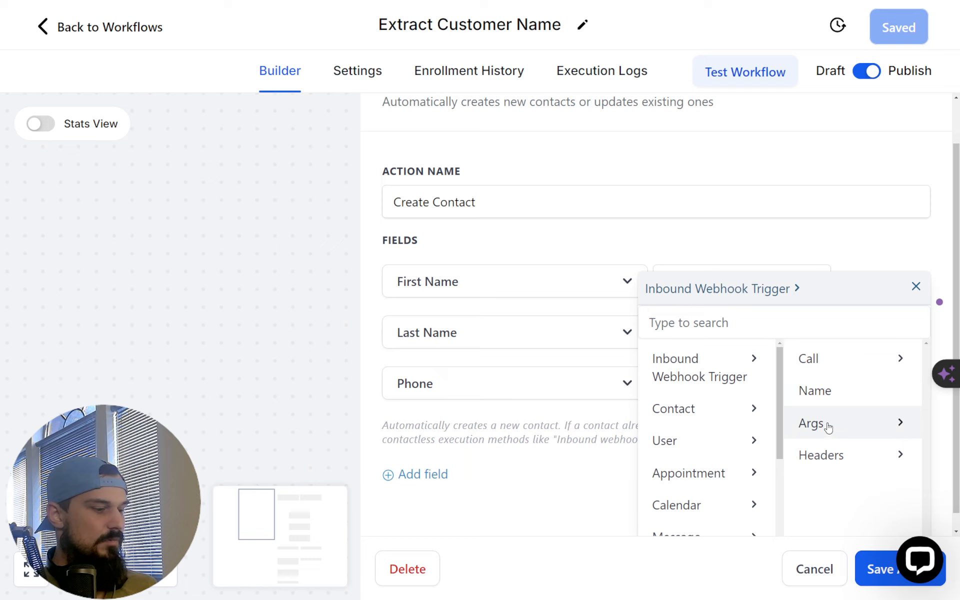
left_click(824, 422)
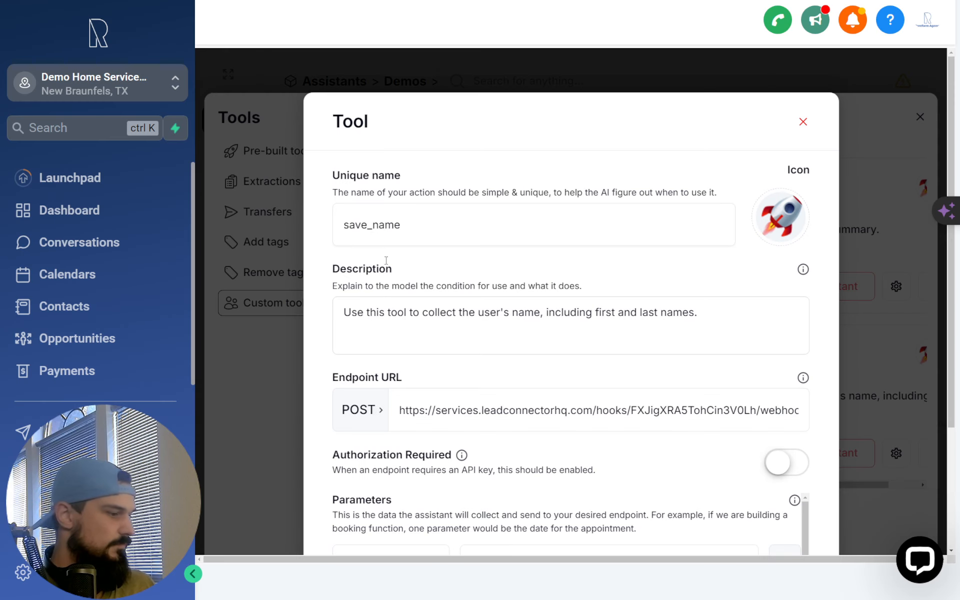
Step: Examine the firstName and lastName parameters in the save_name custom tool's settings
scroll(531, 415, "down", 1)
scroll(531, 415, "down", 1)
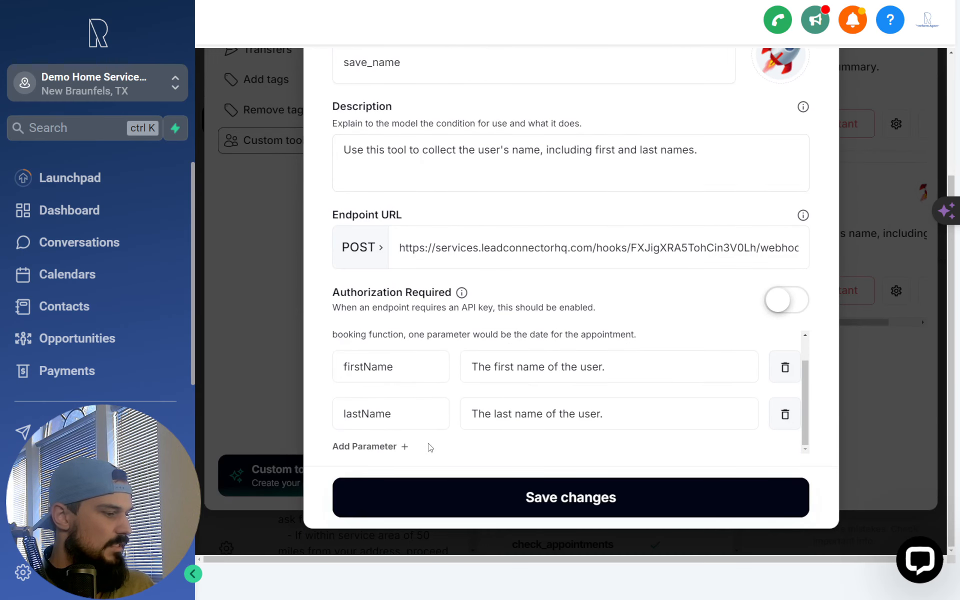
scroll(355, 387, "up", 1)
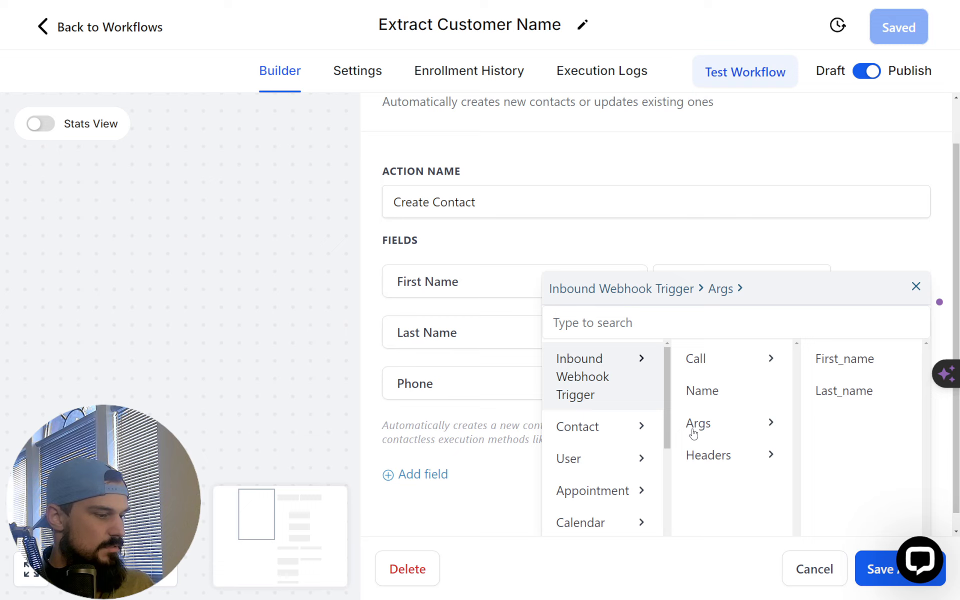
Step: Look through the Call values offered by the Inbound Webhook Trigger for the First Name field in Create Contact
left_click(753, 363)
scroll(805, 371, "down", 1)
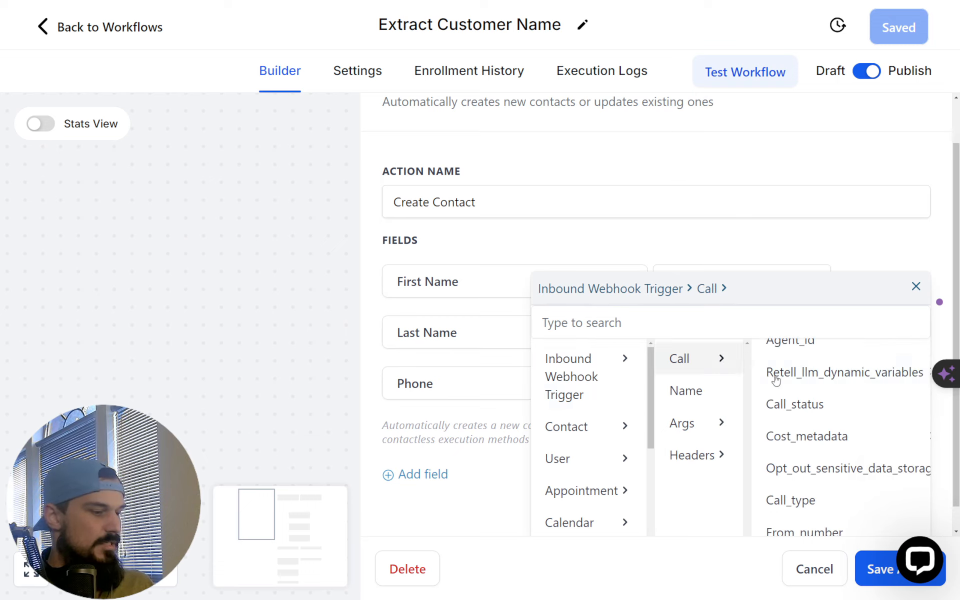
scroll(775, 380, "up", 1)
scroll(827, 415, "down", 1)
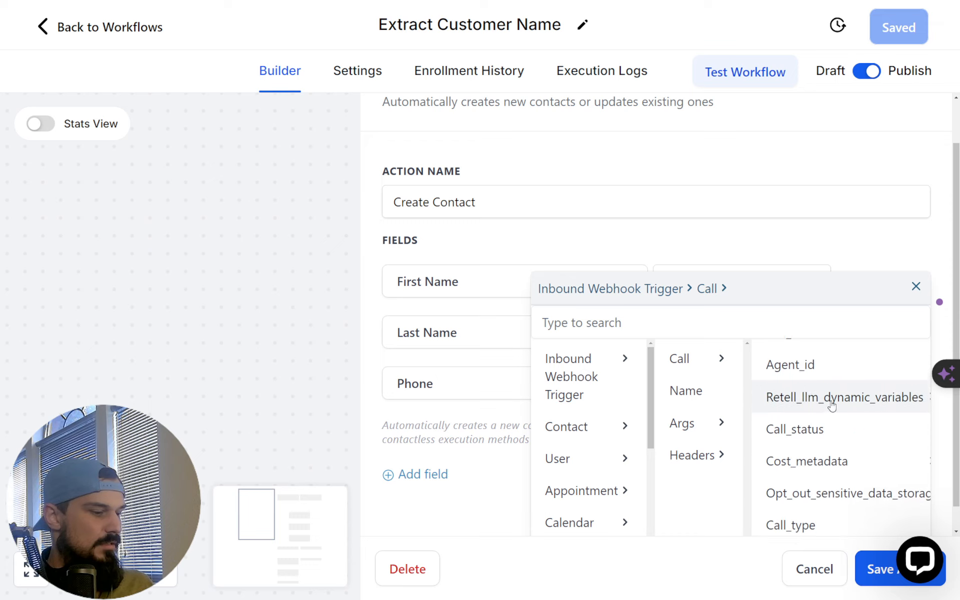
scroll(832, 405, "down", 3)
right_click(833, 411)
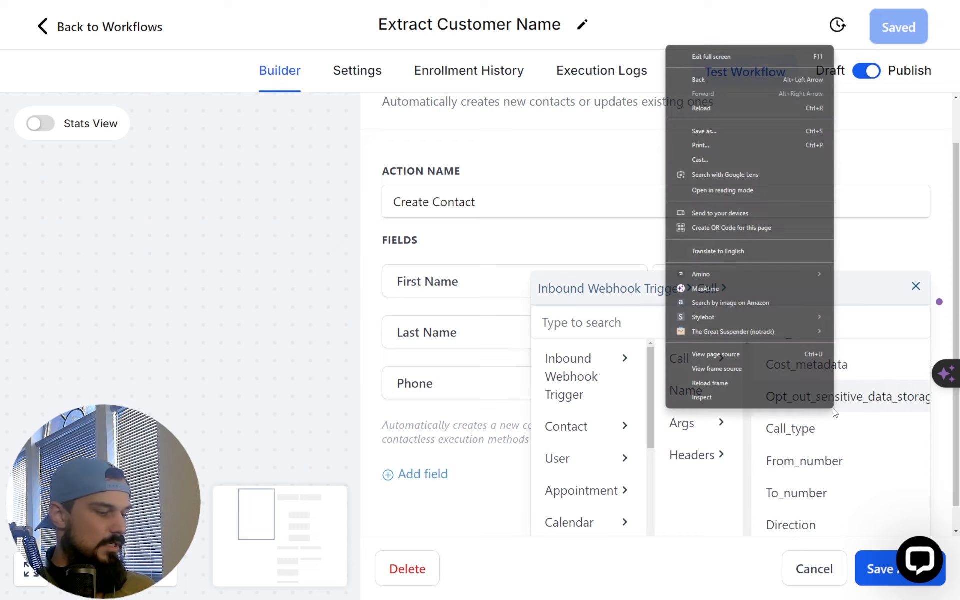
left_click(874, 311)
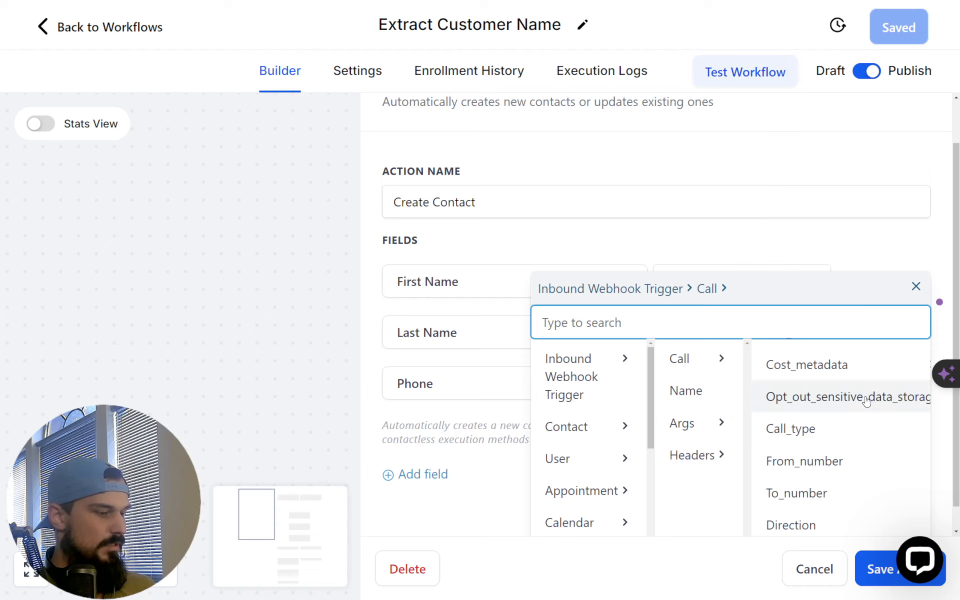
scroll(830, 405, "up", 3)
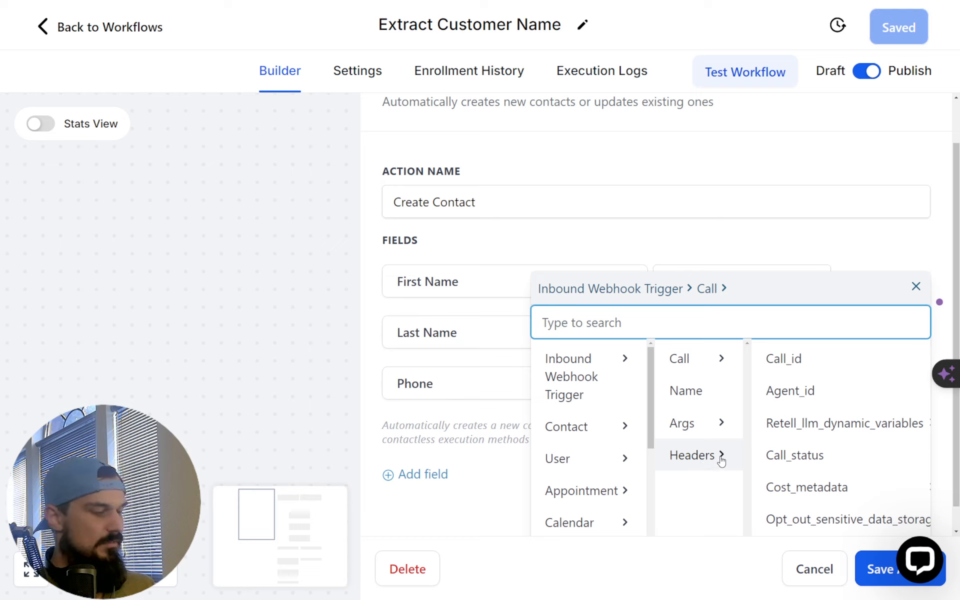
scroll(846, 508, "down", 3)
scroll(848, 507, "up", 2)
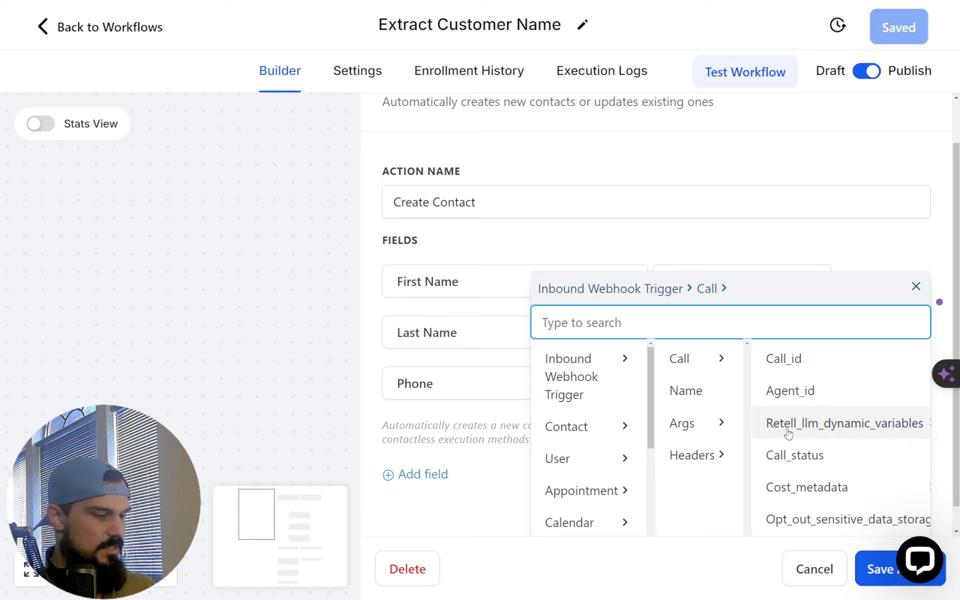
Step: Expand Retell_llm_dynamic_variables, look through its contact and account values, and close the custom values picker
left_click(847, 433)
double_click(847, 433)
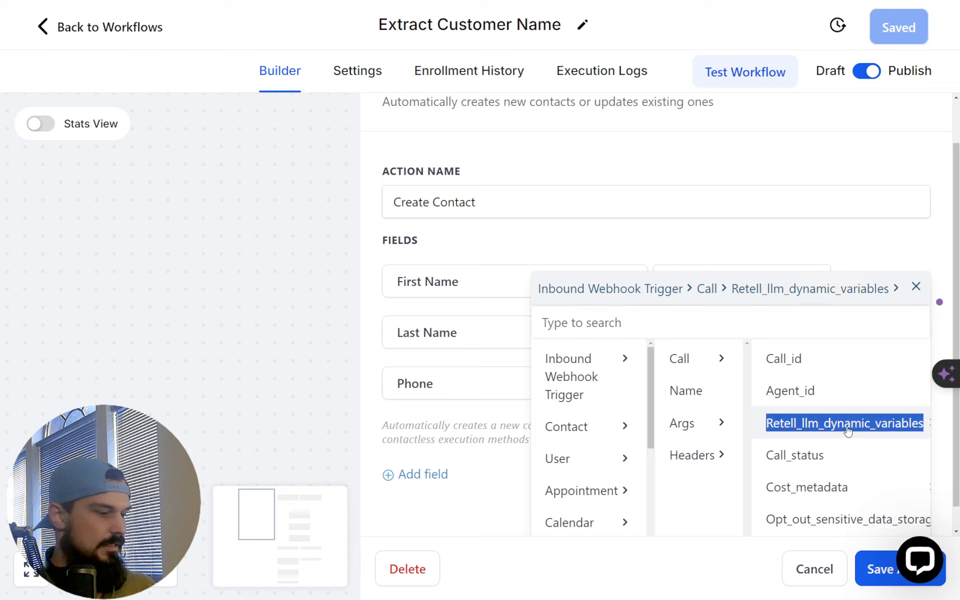
scroll(827, 429, "right", 3)
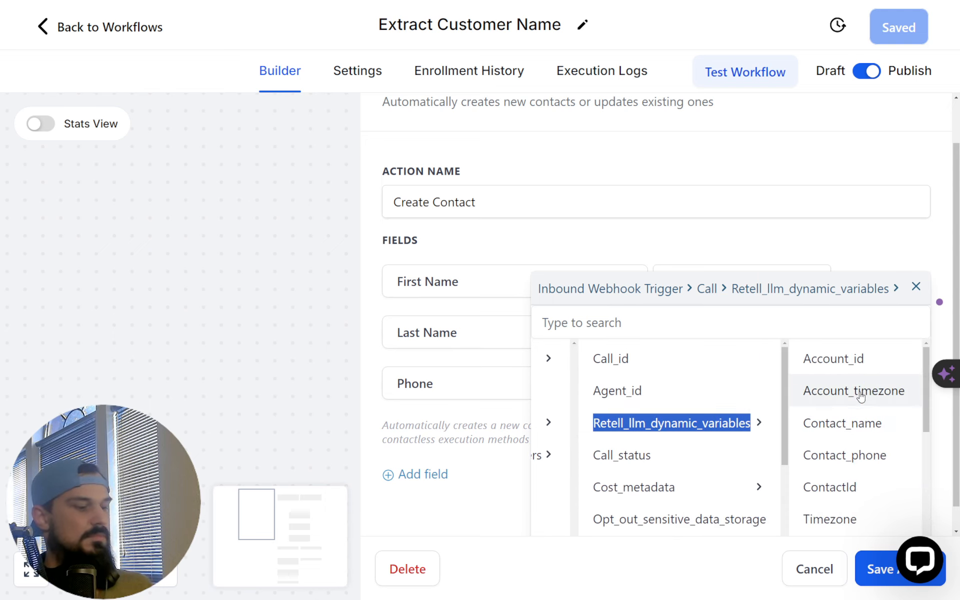
scroll(859, 413, "down", 1)
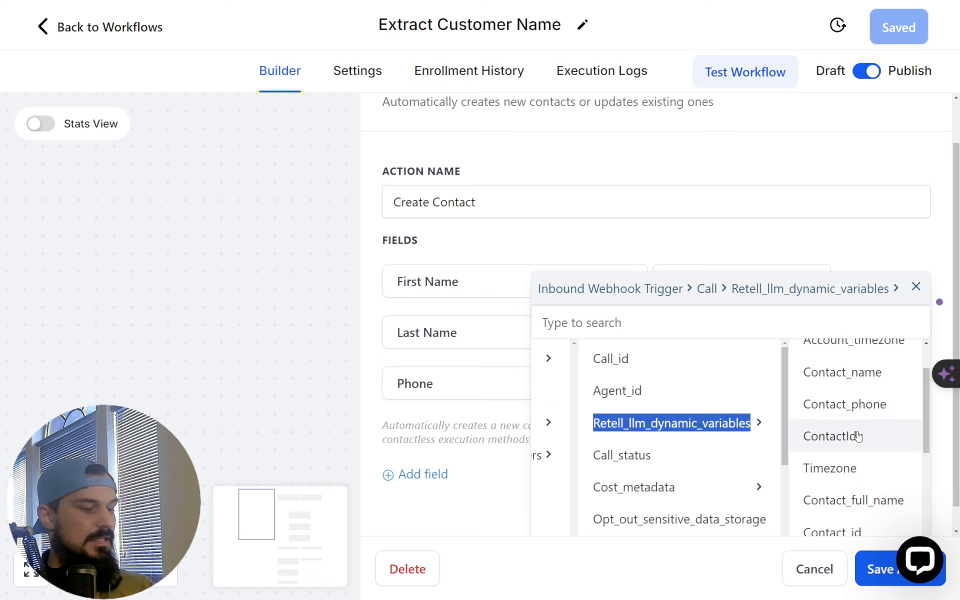
scroll(857, 436, "down", 5)
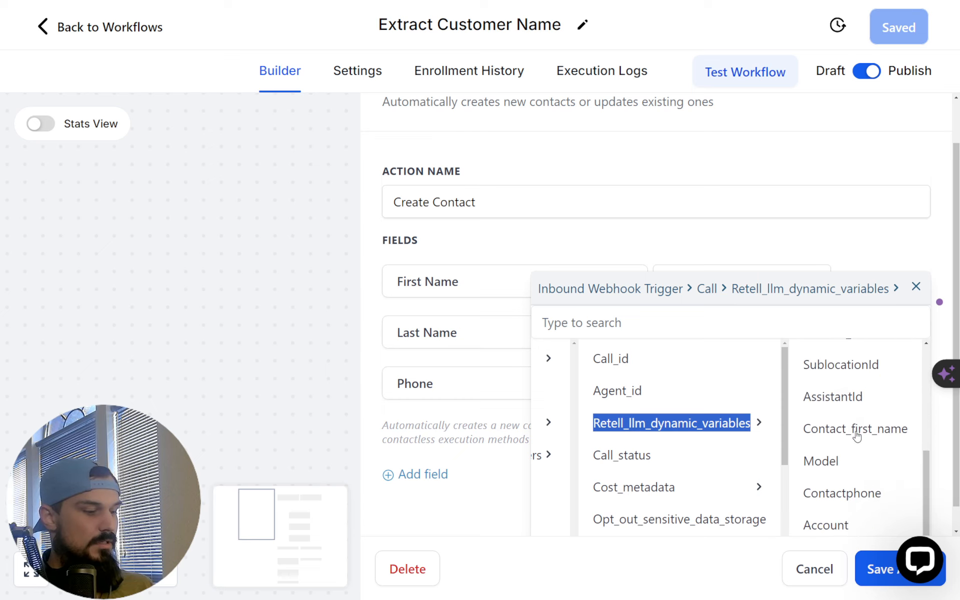
scroll(856, 438, "up", 2)
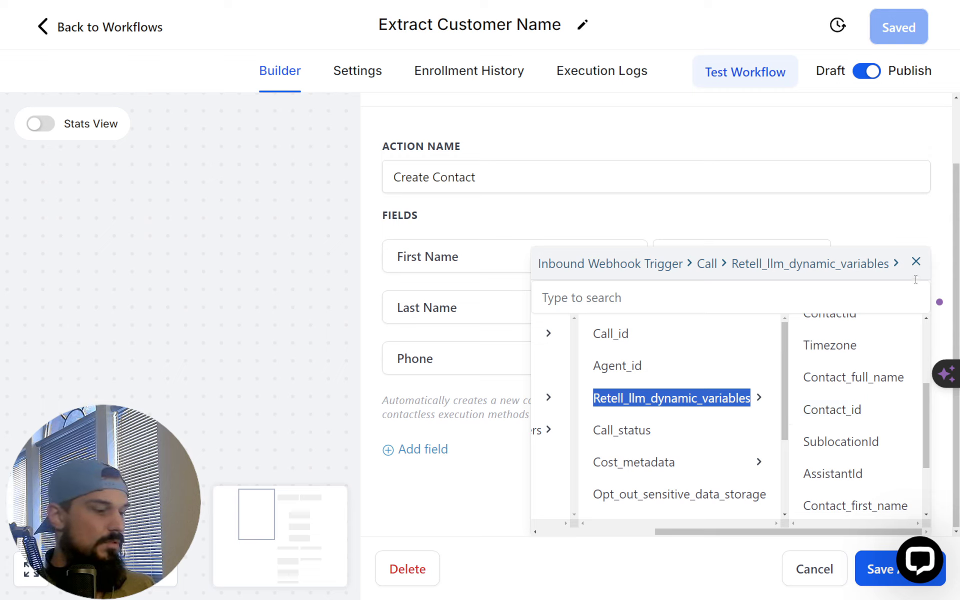
left_click(917, 263)
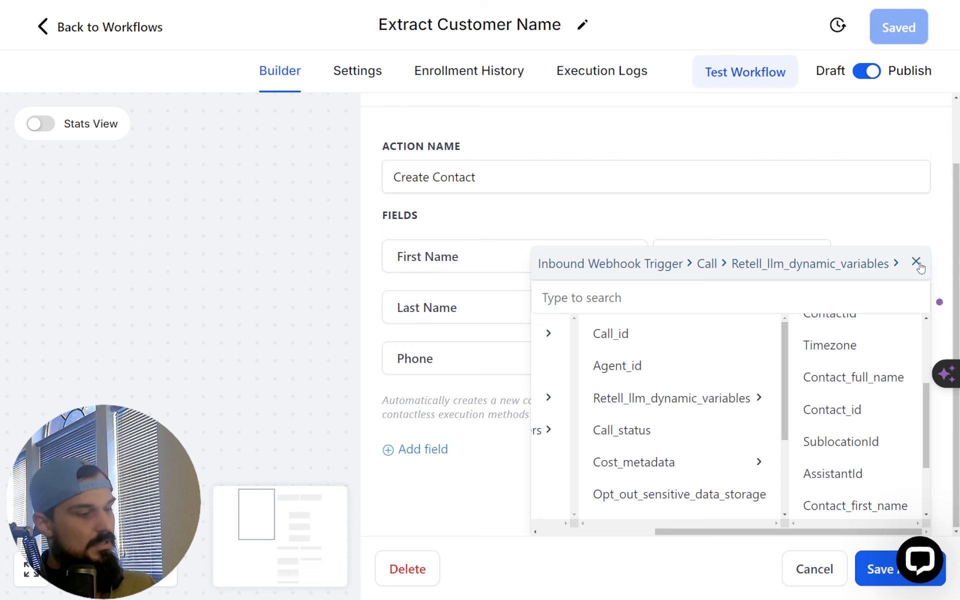
Step: Select the First Name field's webhook value, leave the Create Contact action, and examine the Wait action's time delay settings
triple_click(774, 304)
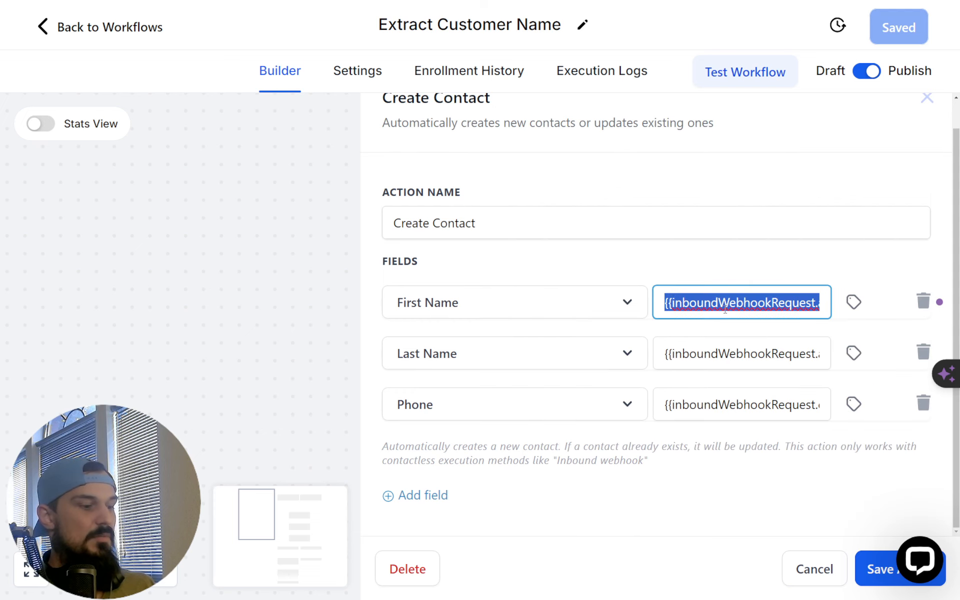
left_click(860, 572)
scroll(550, 356, "down", 3)
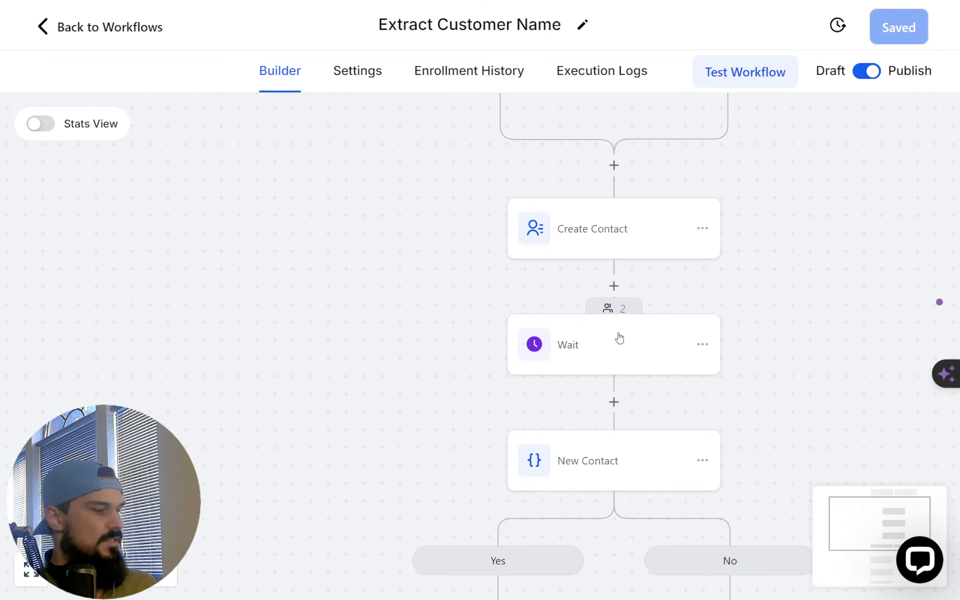
left_click(629, 340)
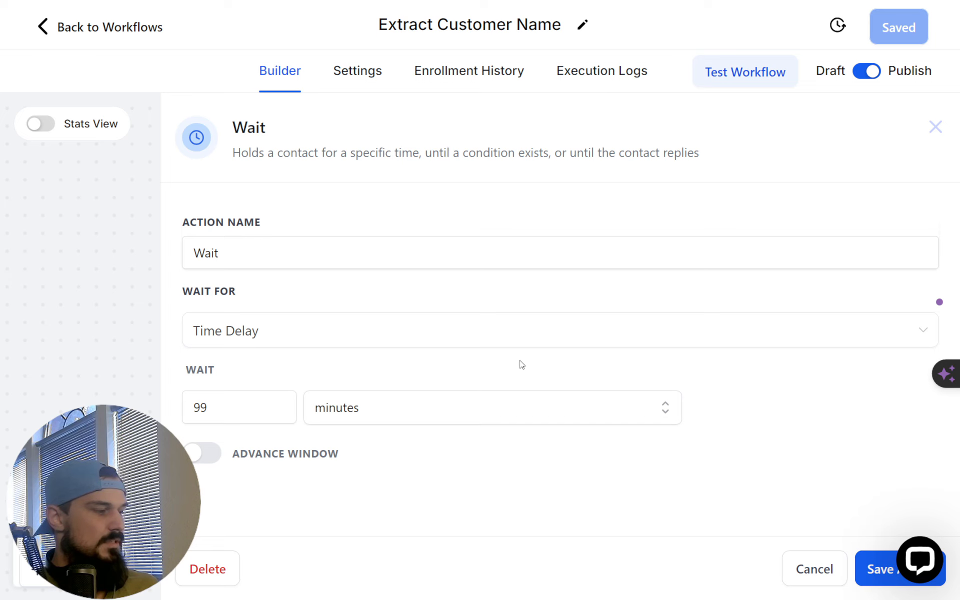
left_click(62, 246)
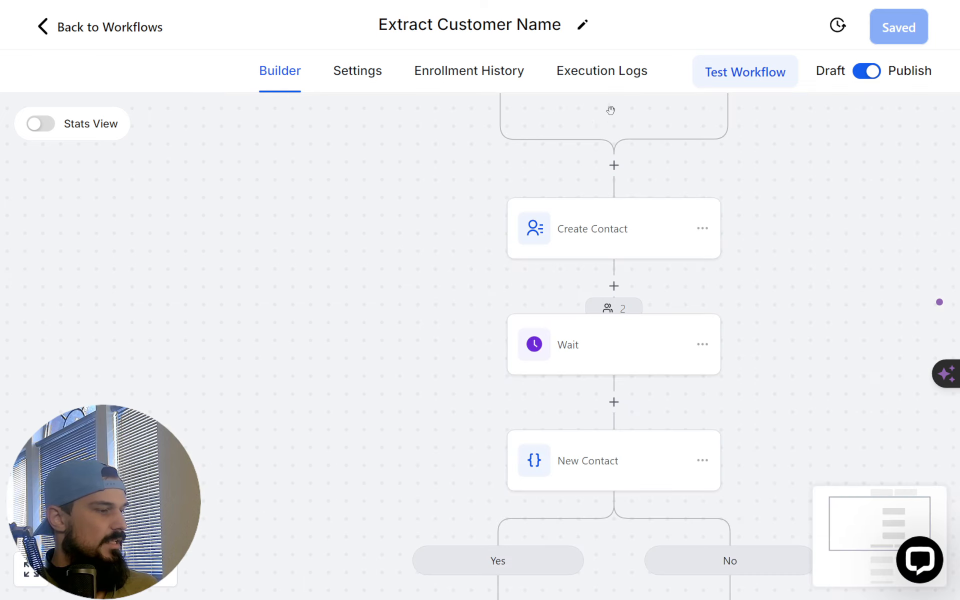
Step: Open the execution history of the most recent enrollment and view the event details of its Create Contact action
left_click(505, 81)
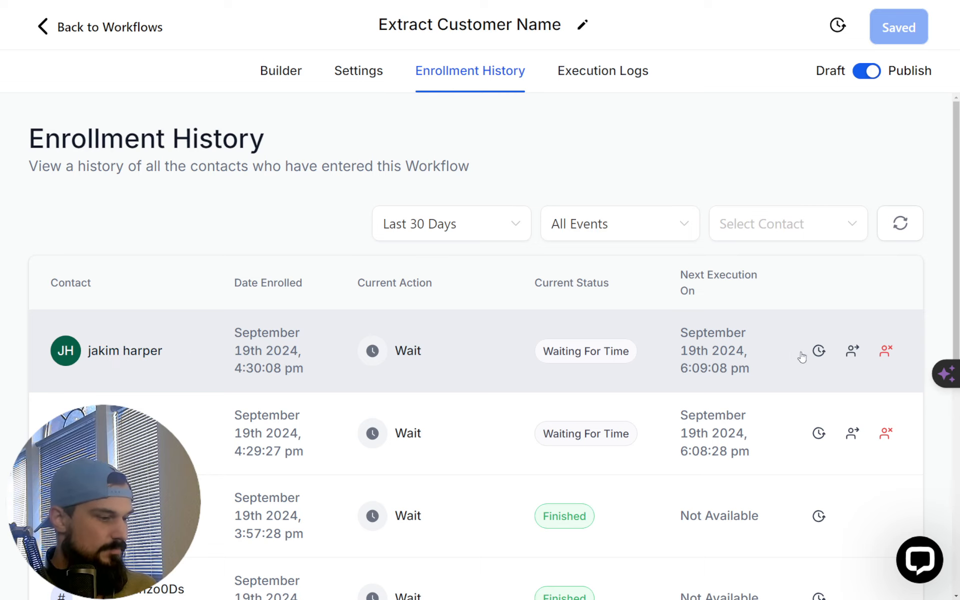
left_click(818, 350)
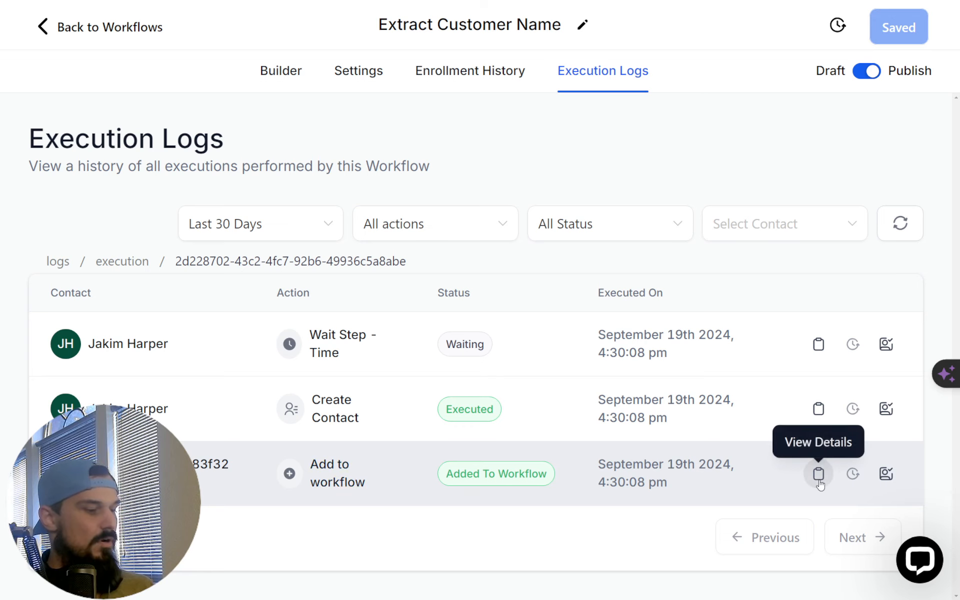
left_click(818, 409)
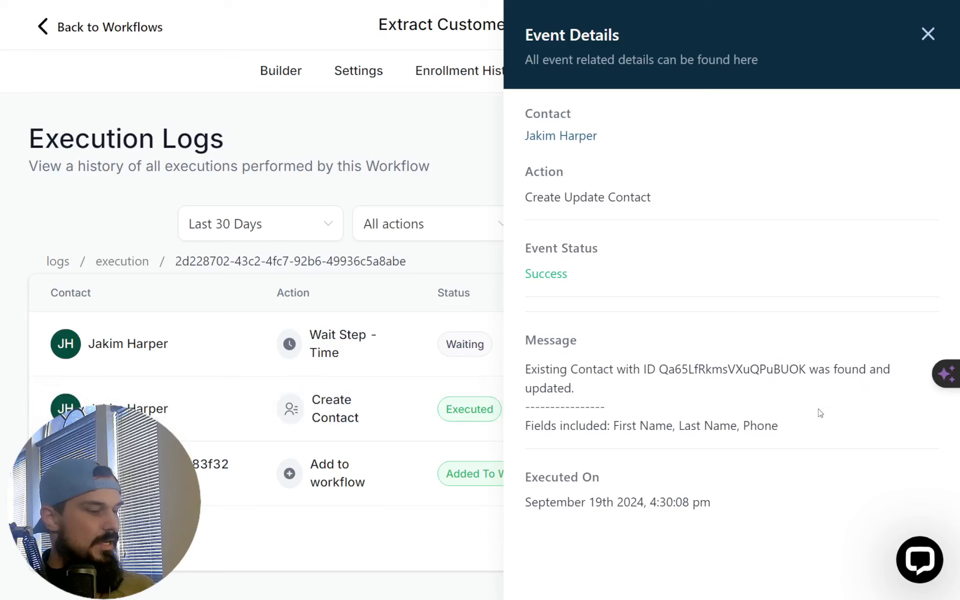
Step: Return to the workflow builder, review the Create Contact action's field mappings, and close the action
left_click(282, 83)
left_click(508, 216)
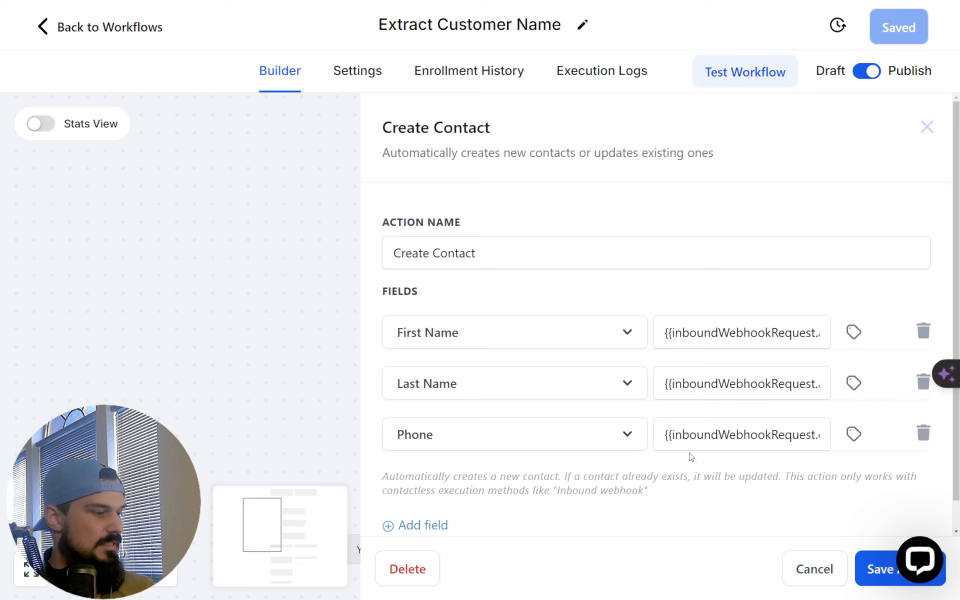
left_click(143, 253)
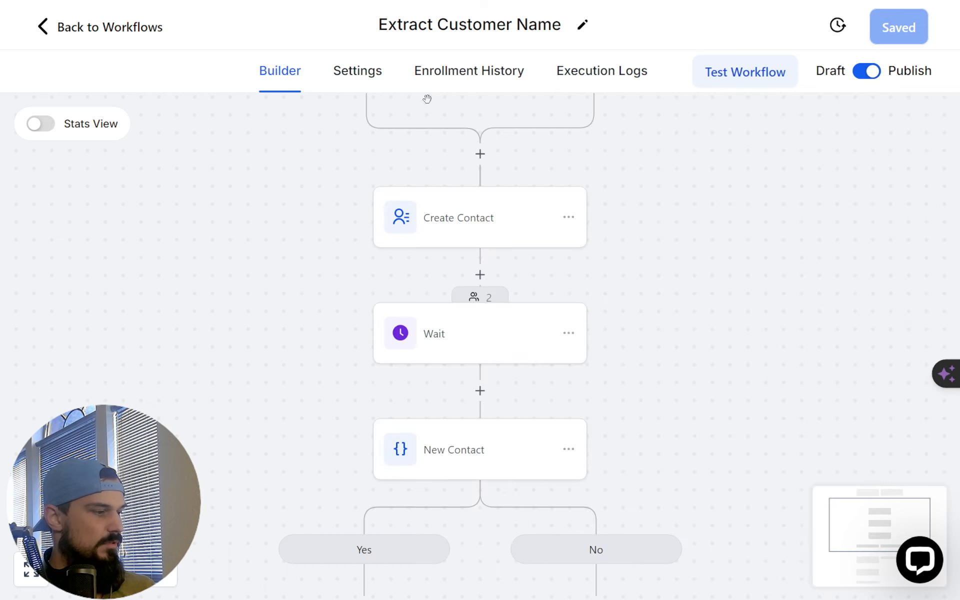
Step: Inspect the execution history of the second most recent enrollment and return to the full execution logs
left_click(364, 79)
left_click(480, 75)
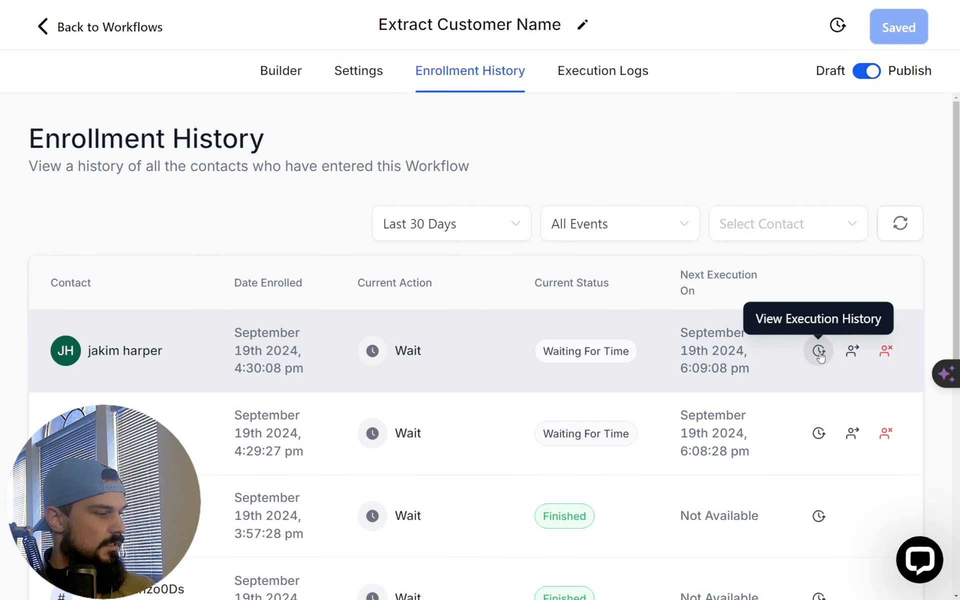
left_click(817, 432)
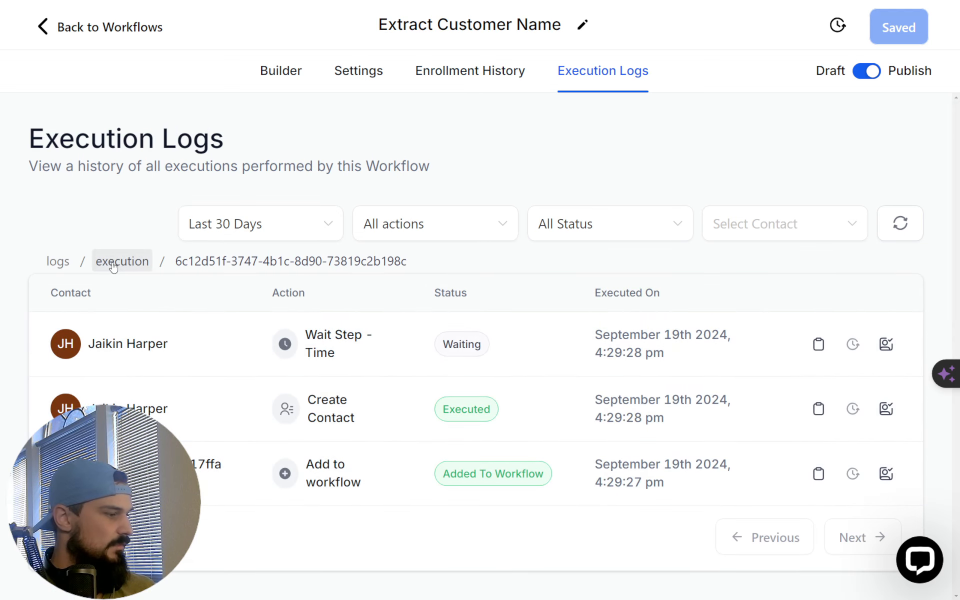
left_click(58, 261)
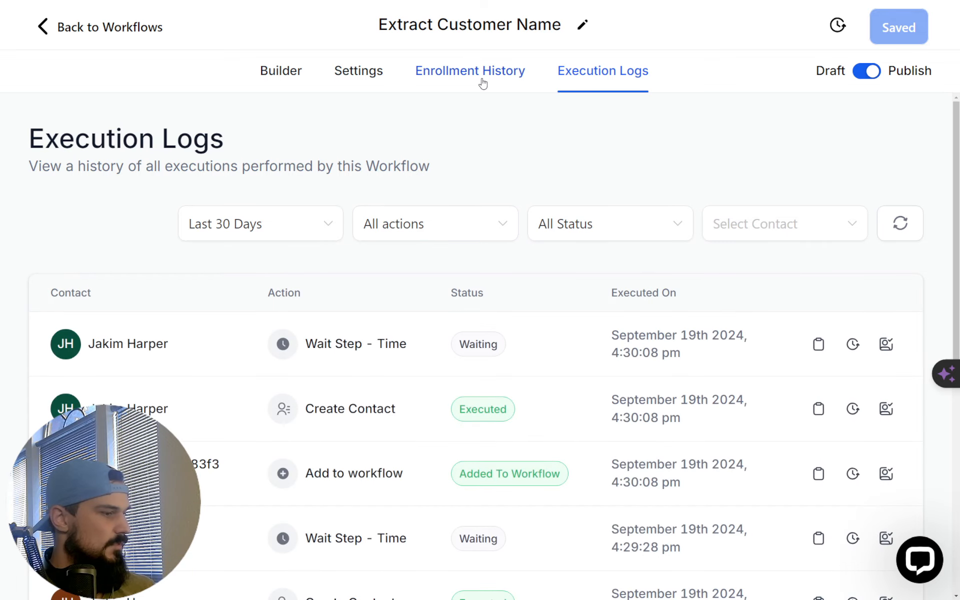
Step: Reopen the newest enrollment's execution history from Enrollment History and view its Create Contact event details
left_click(477, 75)
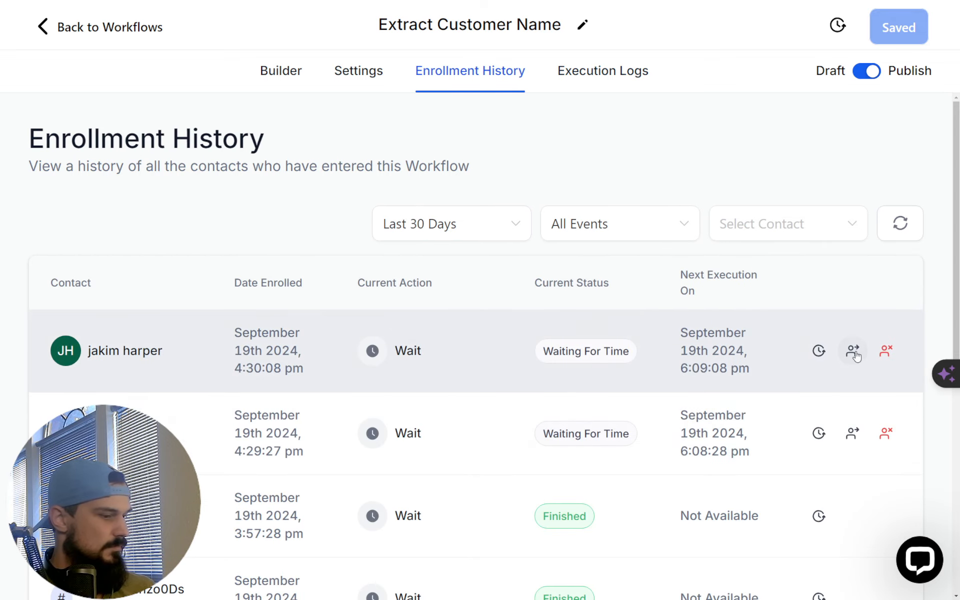
left_click(818, 350)
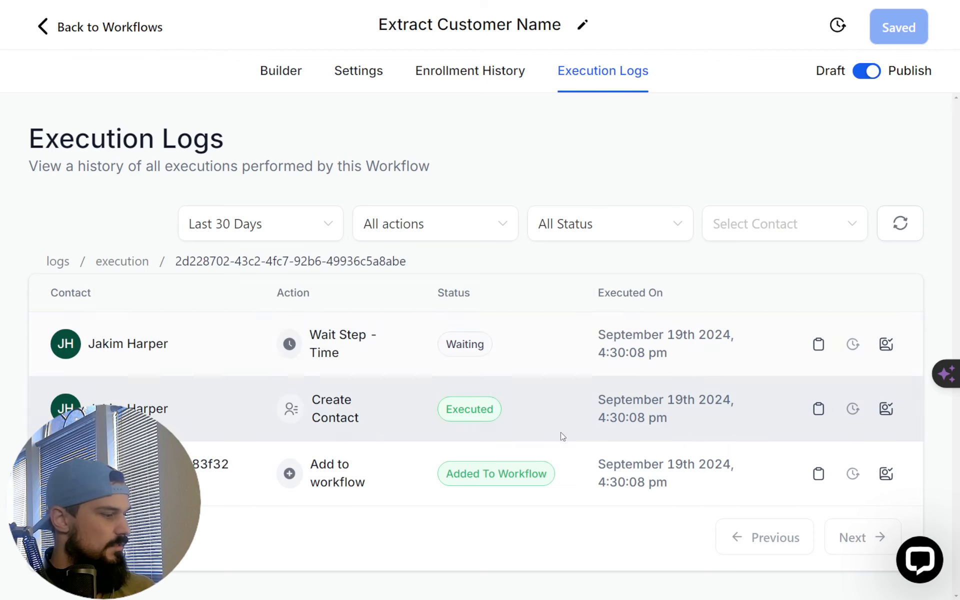
left_click(818, 408)
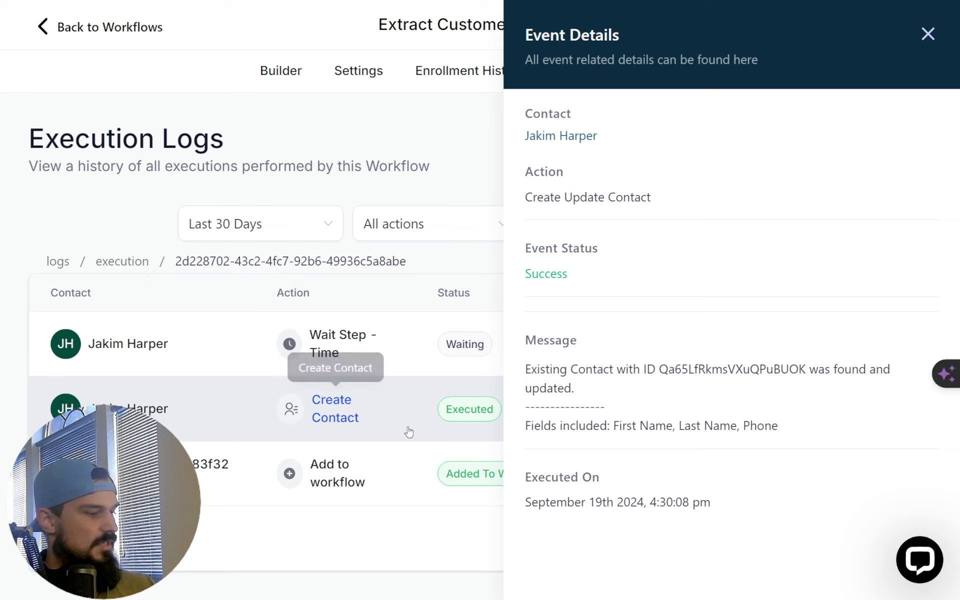